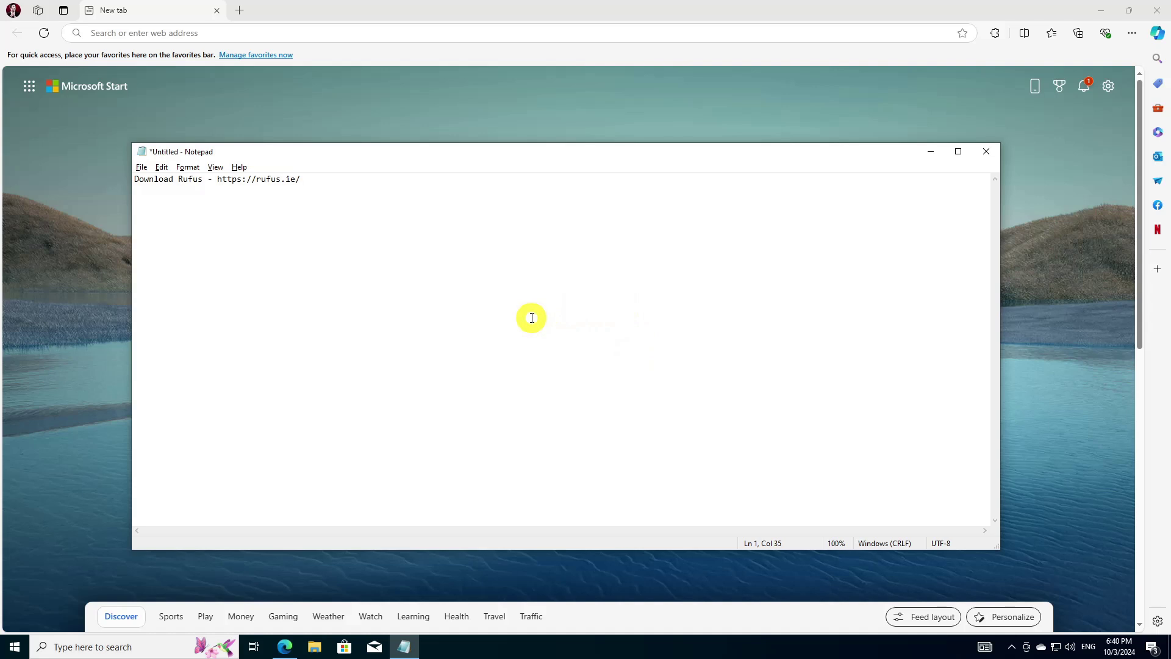
pyautogui.moveTo(304, 178); pyautogui.dragTo(218, 178)
pyautogui.rightClick(237, 179)
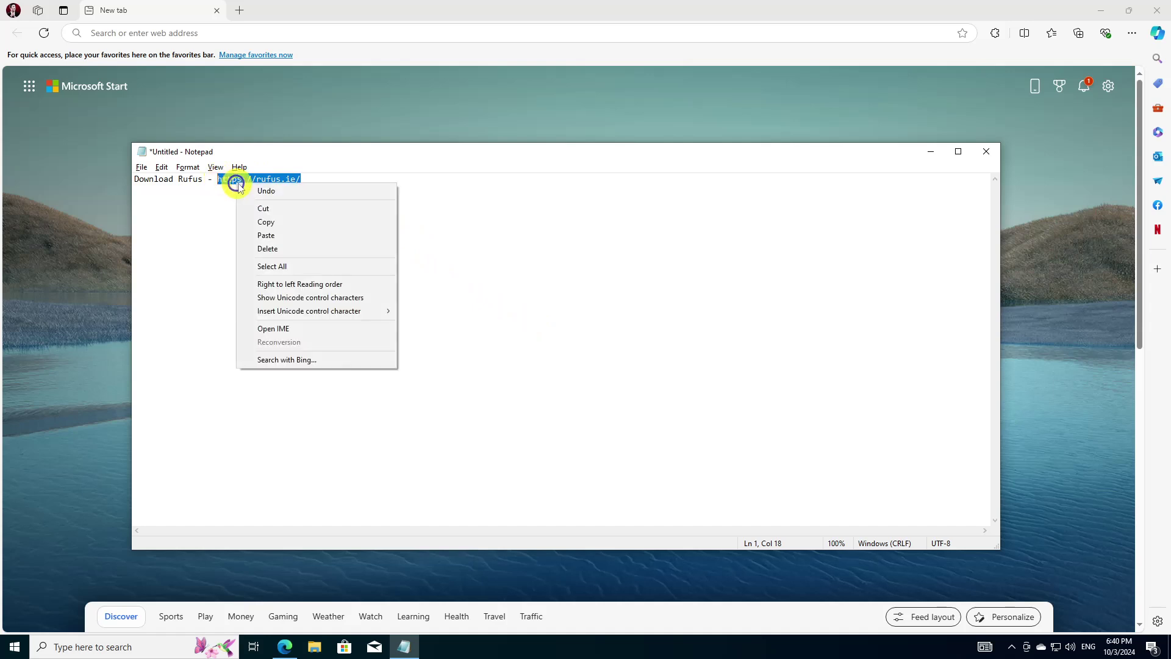
pyautogui.click(293, 223)
pyautogui.rightClick(269, 33)
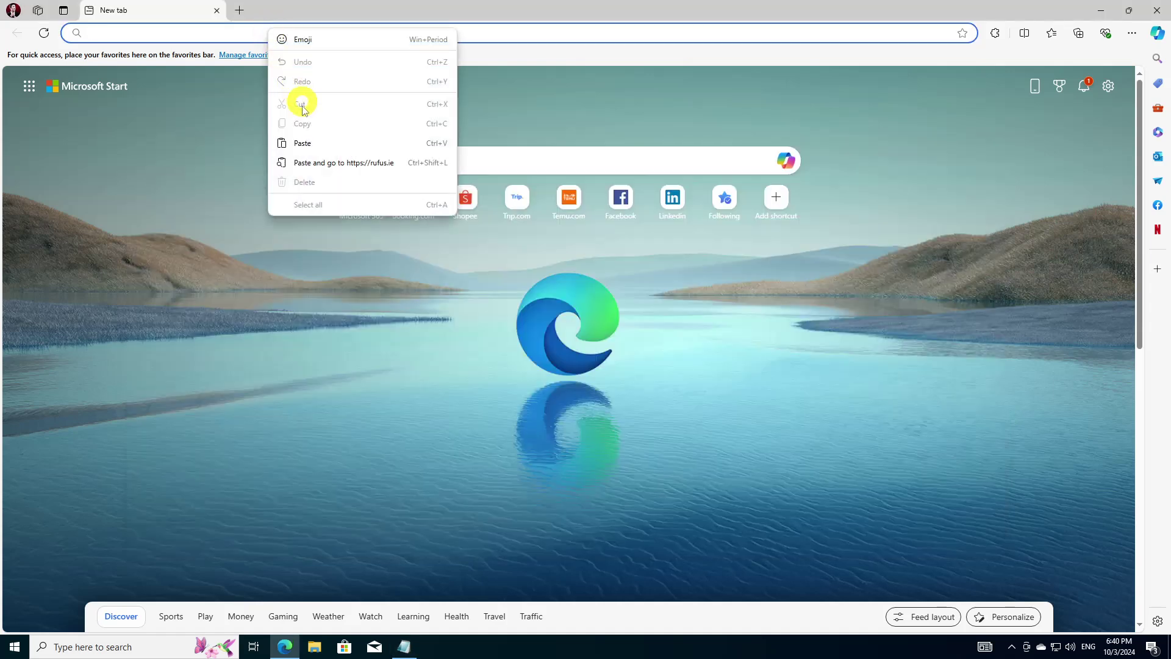
pyautogui.click(326, 163)
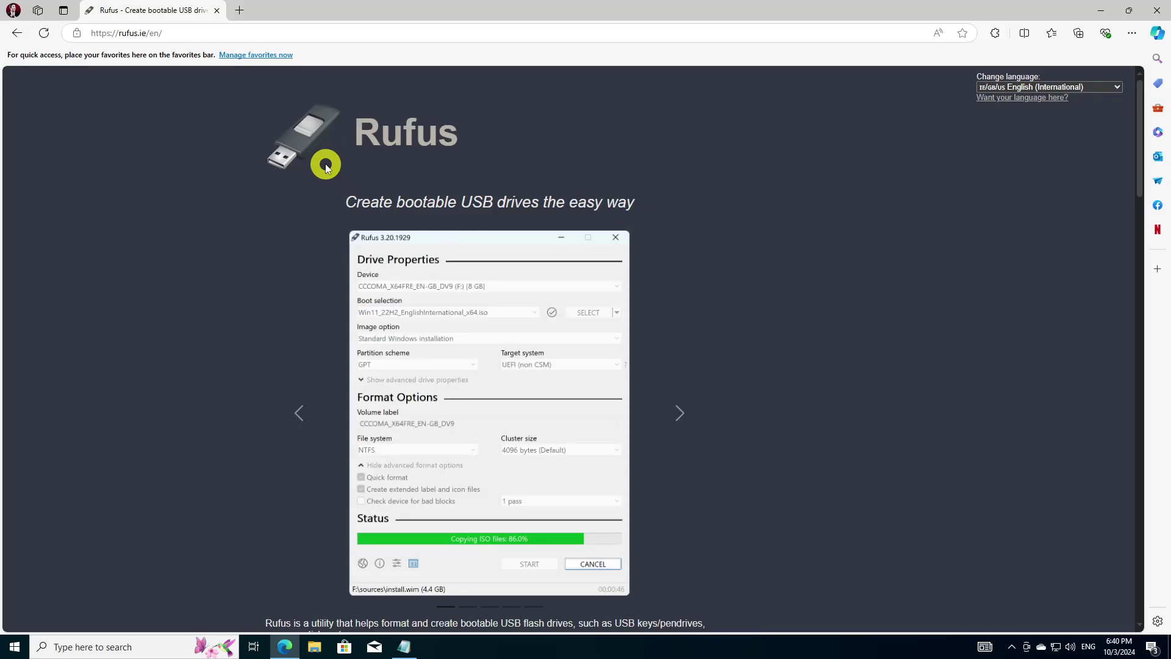
# Download rufus-4.5.exe for Windows x64 from the latest releases and run it, allowing it to make changes.
pyautogui.moveTo(1138, 136); pyautogui.dragTo(1137, 240)
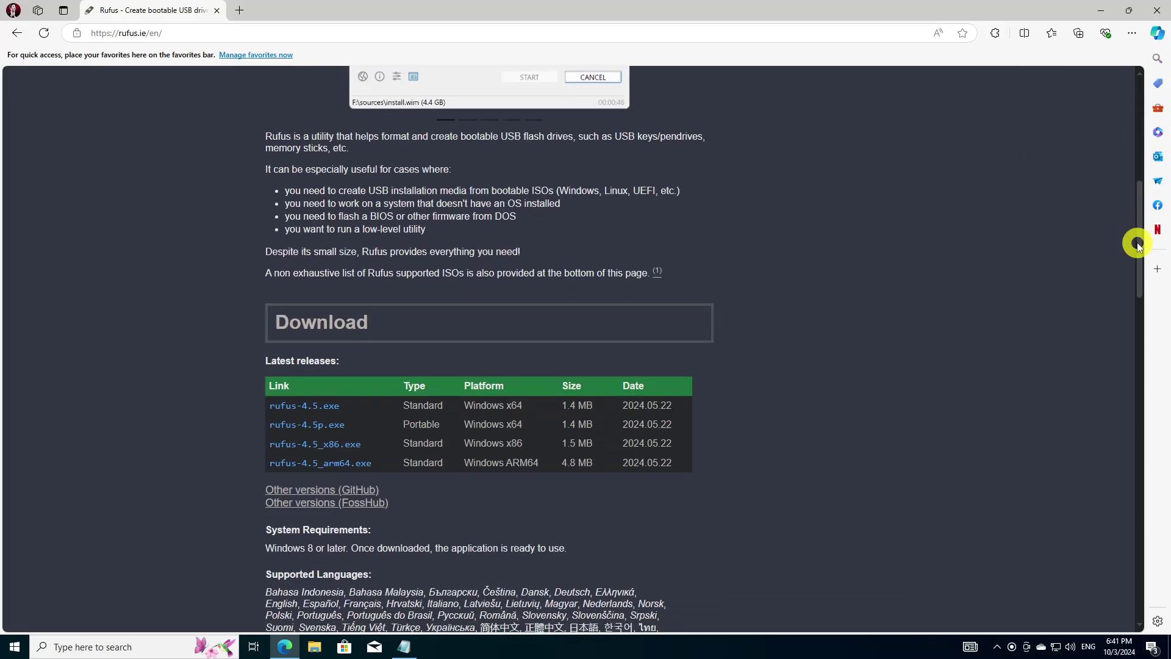
pyautogui.click(298, 410)
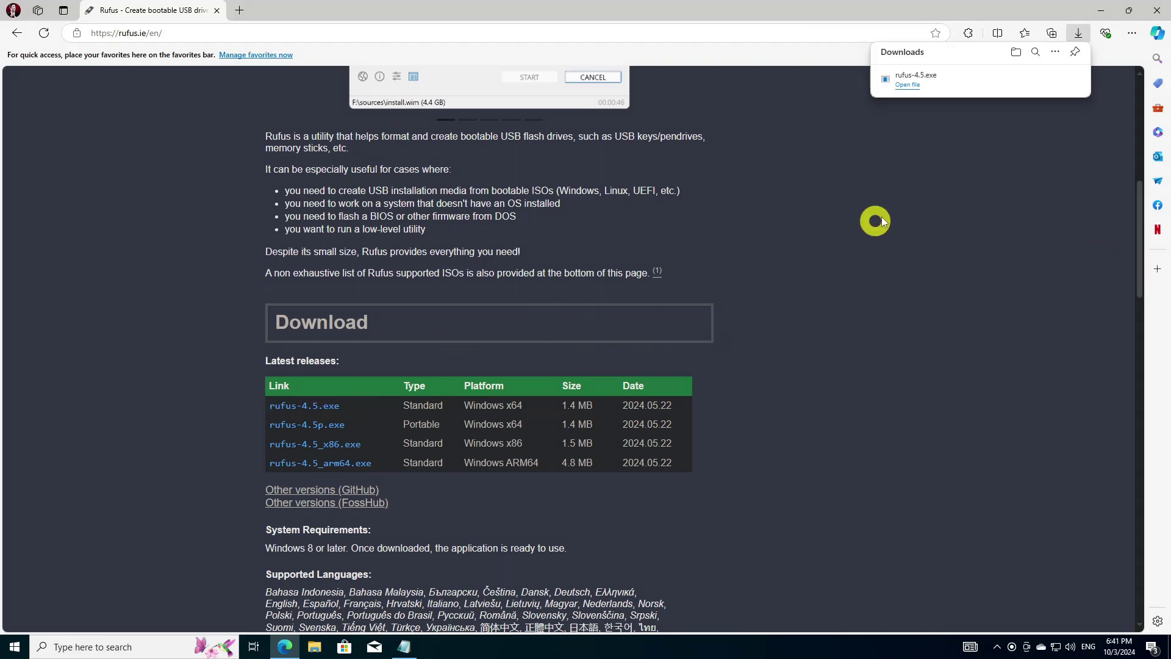
pyautogui.click(946, 77)
pyautogui.click(536, 408)
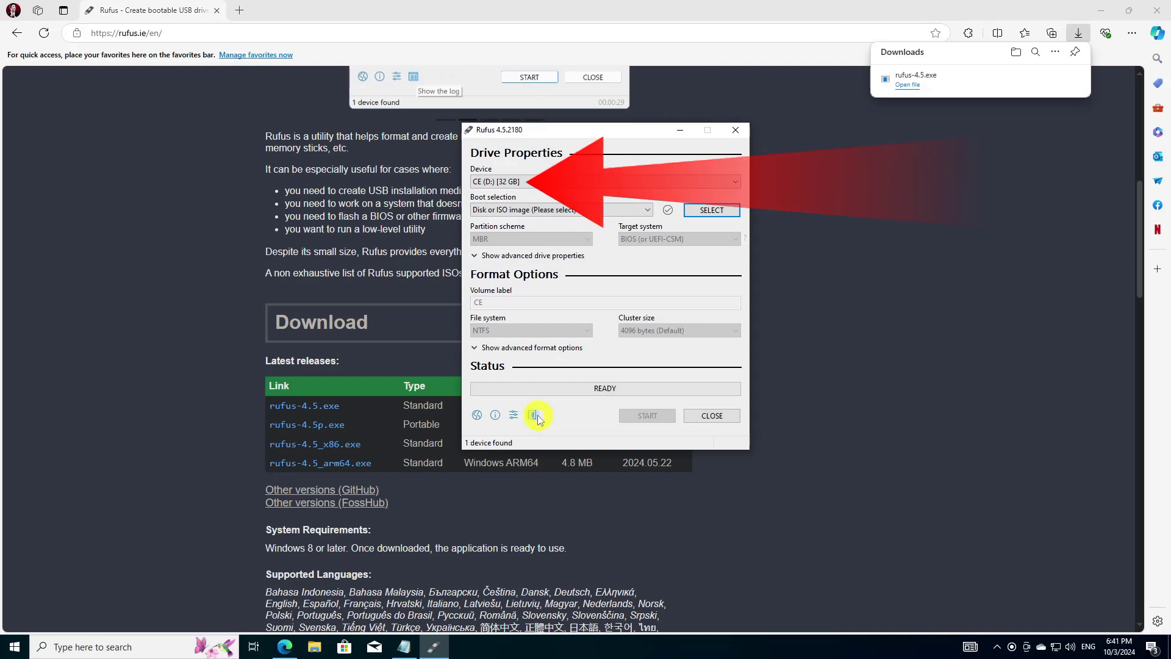
# Choose the 32 GB CE (D:) drive as the device and load ubuntu-24.04.1-desktop-amd64 from Downloads as the boot image.
pyautogui.click(619, 180)
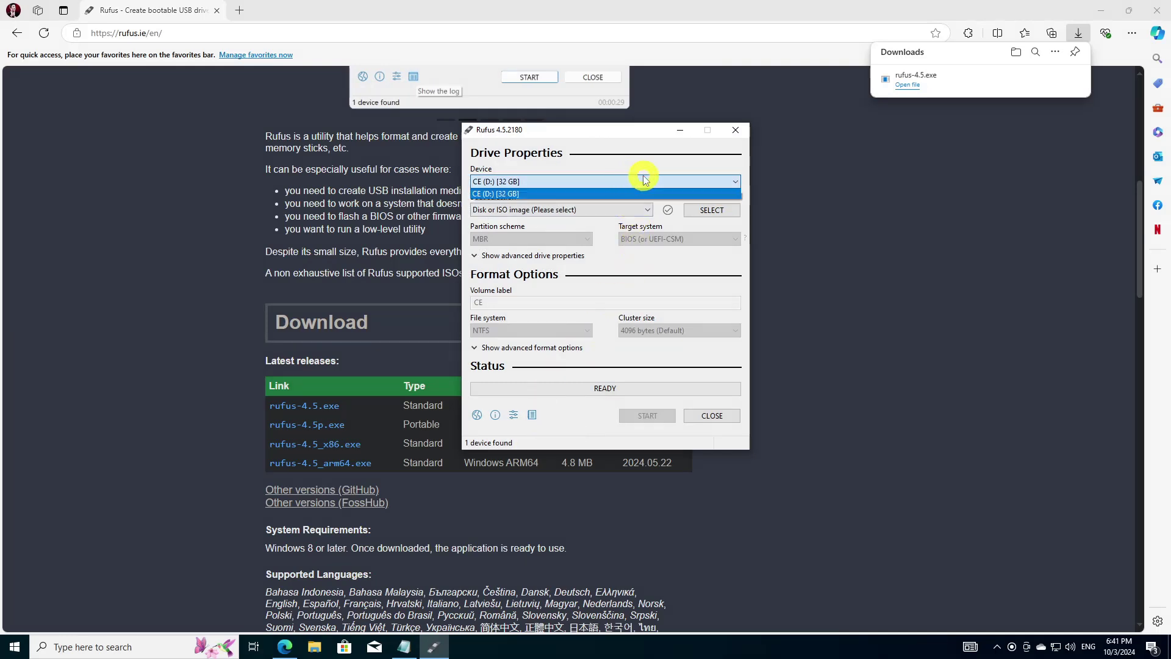
pyautogui.click(564, 193)
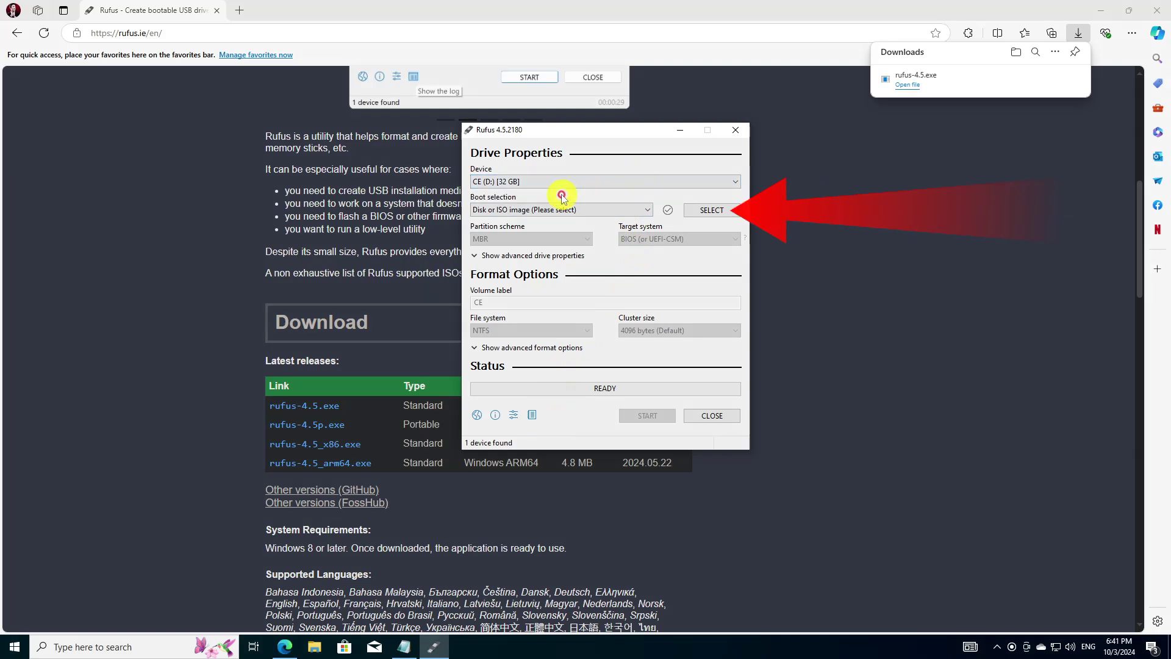
pyautogui.click(711, 210)
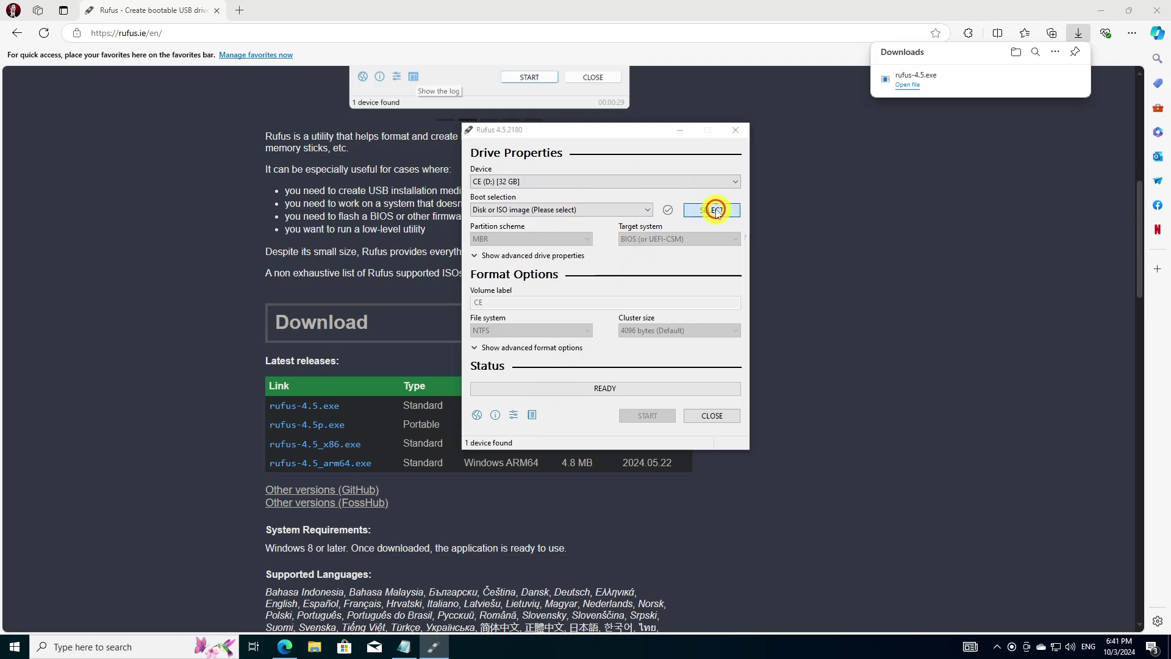
pyautogui.click(643, 240)
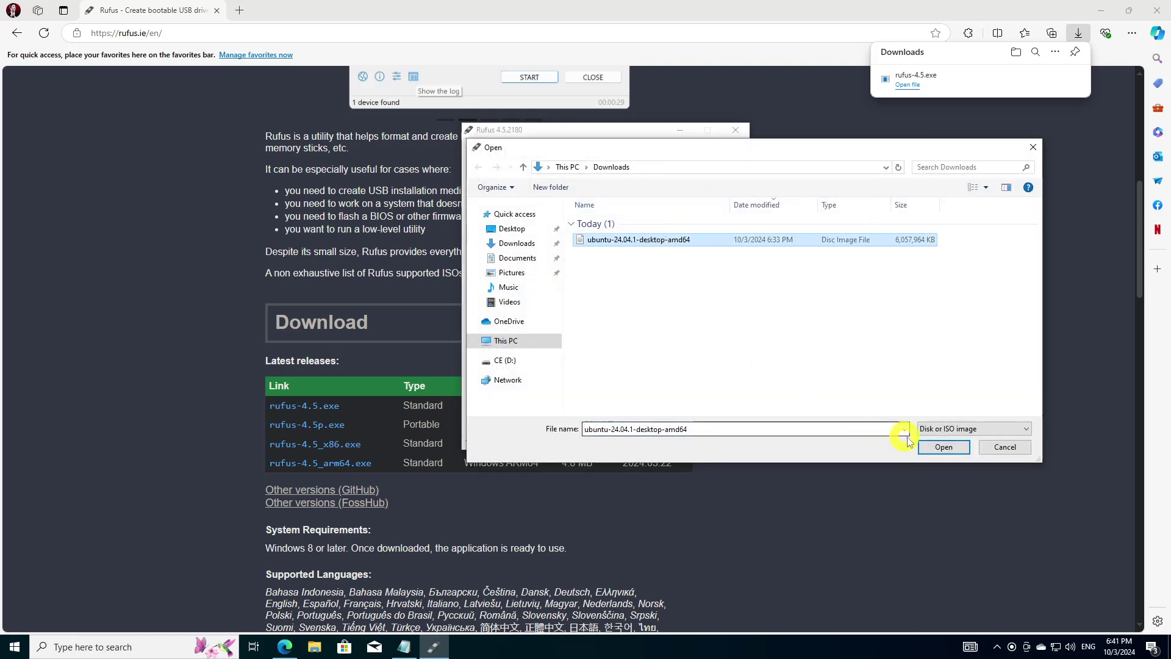
pyautogui.click(943, 447)
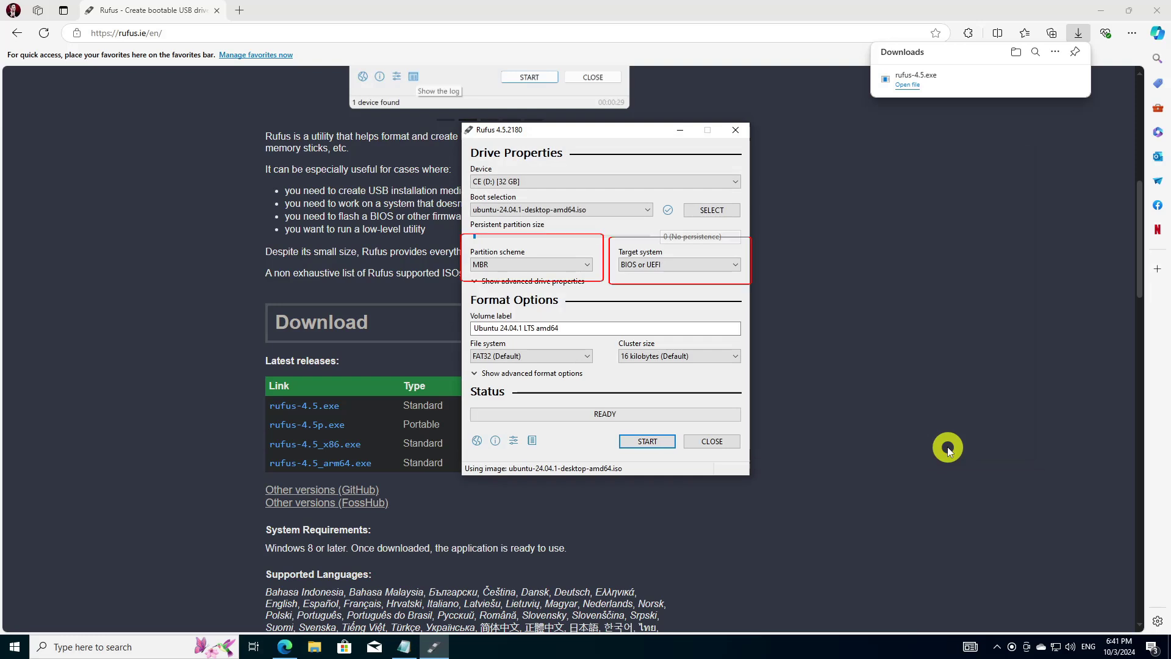
# Set the partition scheme to GPT and the target system to UEFI (non CSM).
pyautogui.click(574, 264)
pyautogui.click(554, 287)
pyautogui.click(674, 266)
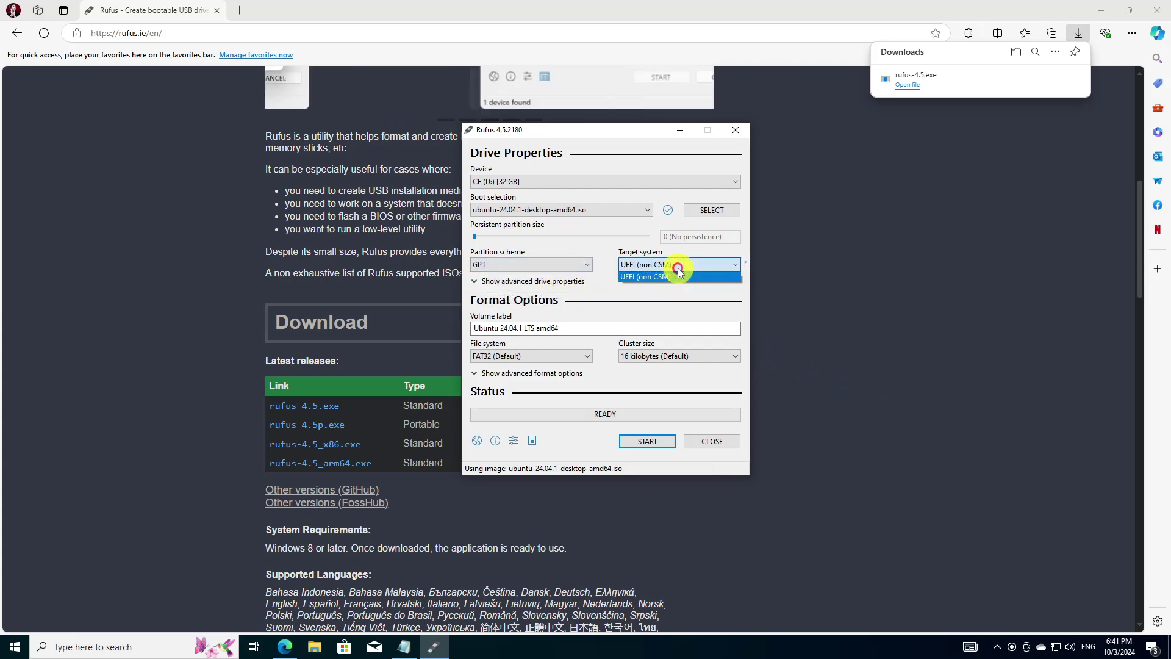
pyautogui.click(662, 277)
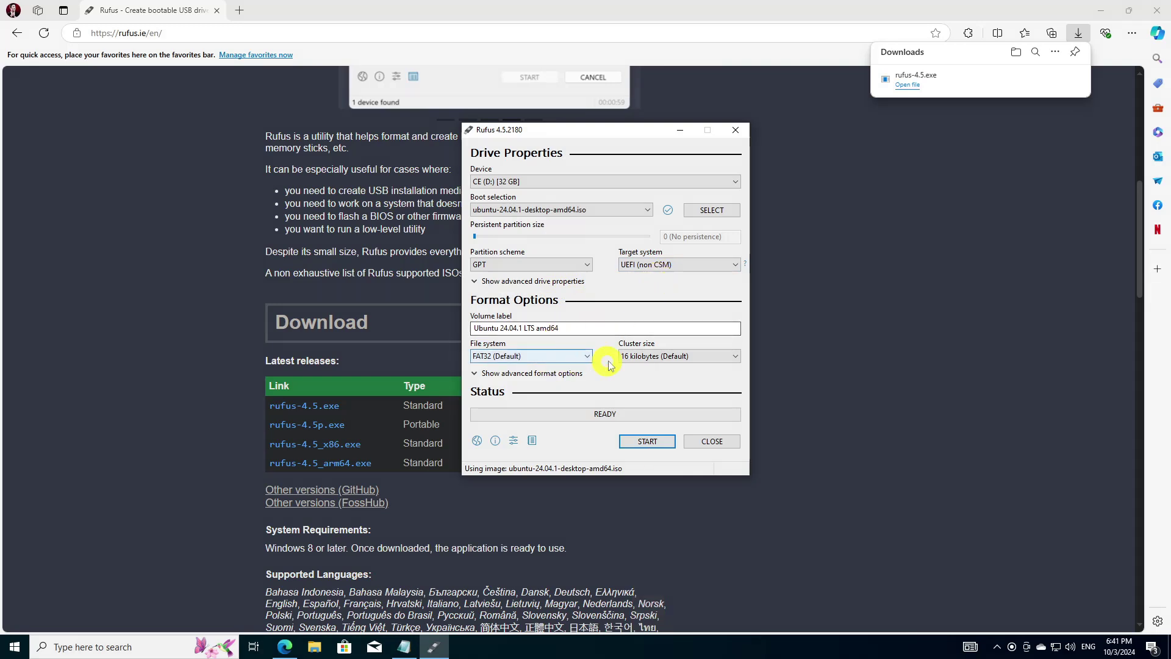
# Start writing the USB drive in ISO Image mode and agree to erase all data on it.
pyautogui.click(648, 441)
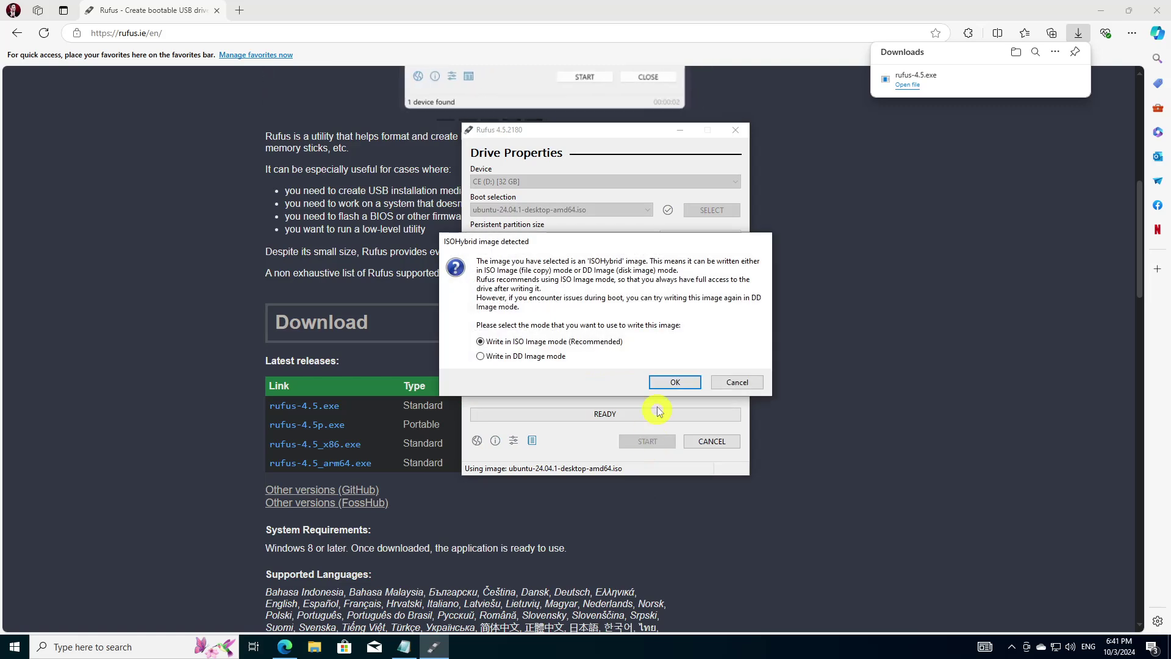
pyautogui.click(675, 382)
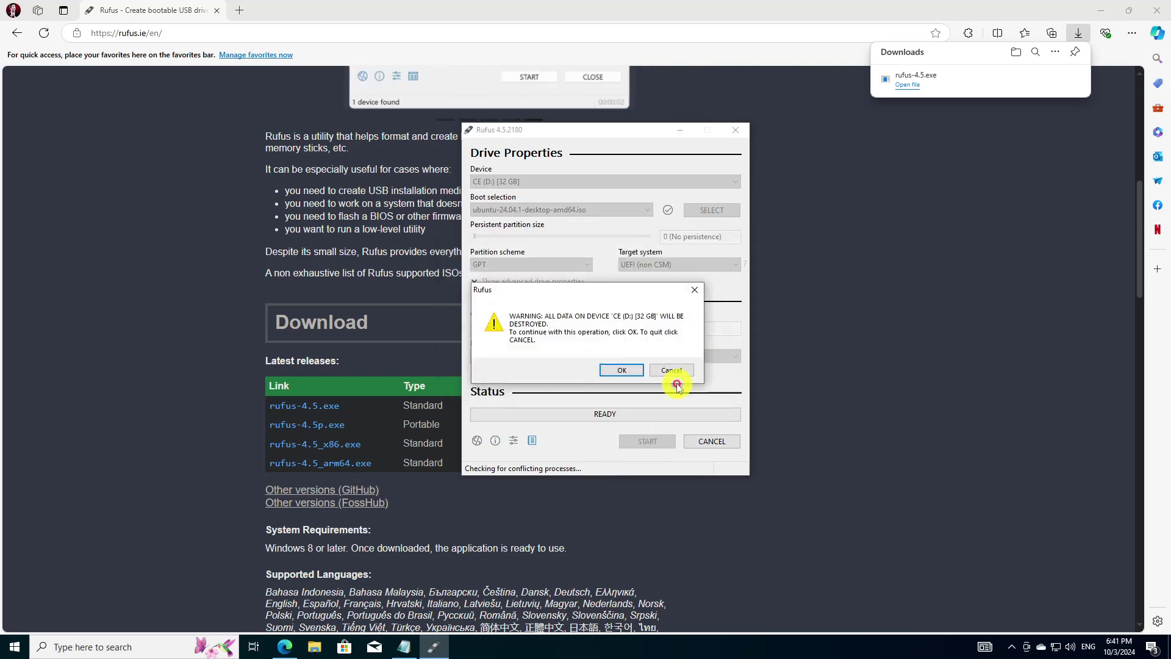
pyautogui.click(628, 367)
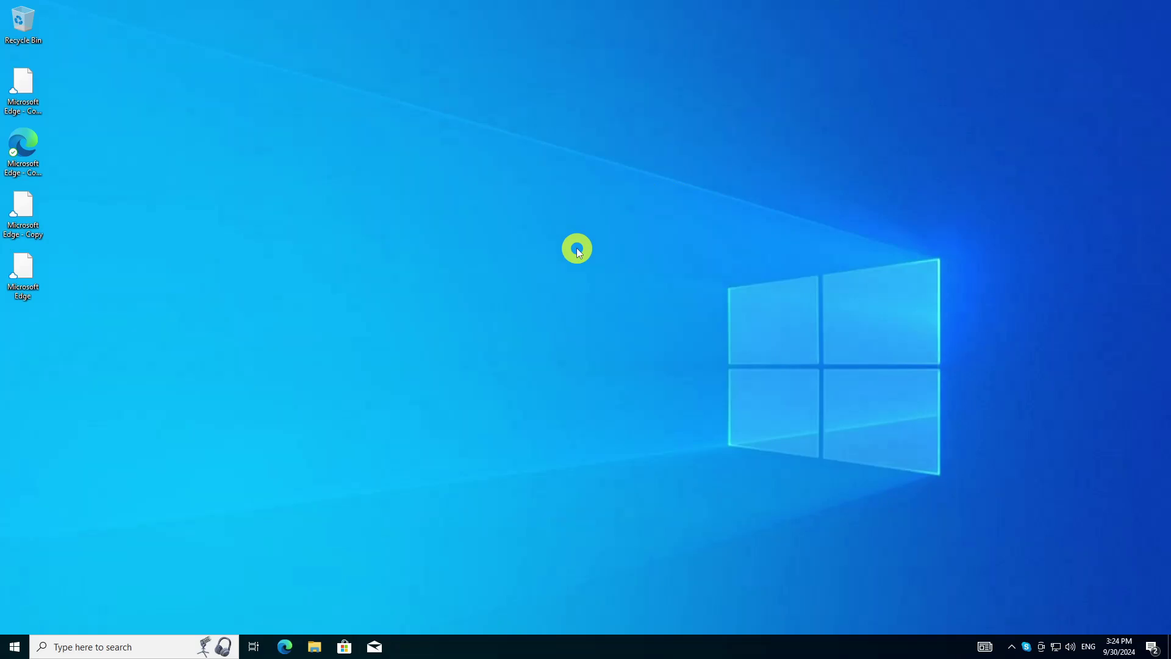
# Search Windows for "disk par", open the tool for creating and formatting hard disk partitions, and maximize its window.
pyautogui.click(13, 646)
pyautogui.write('disk')
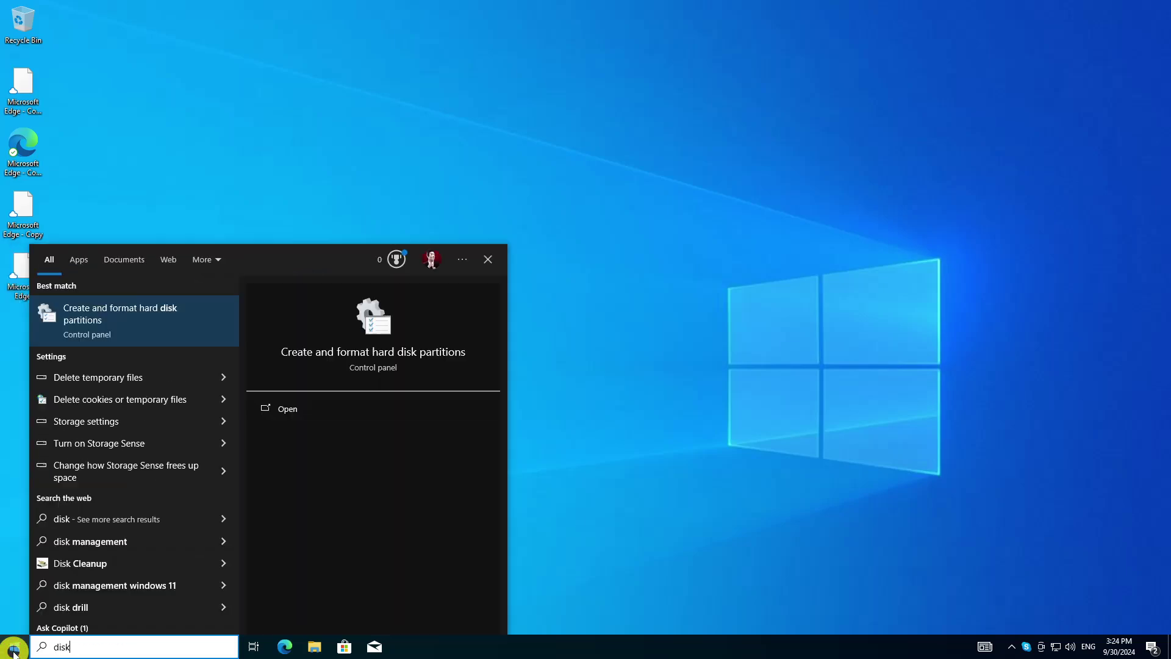
pyautogui.write(' par')
pyautogui.click(173, 319)
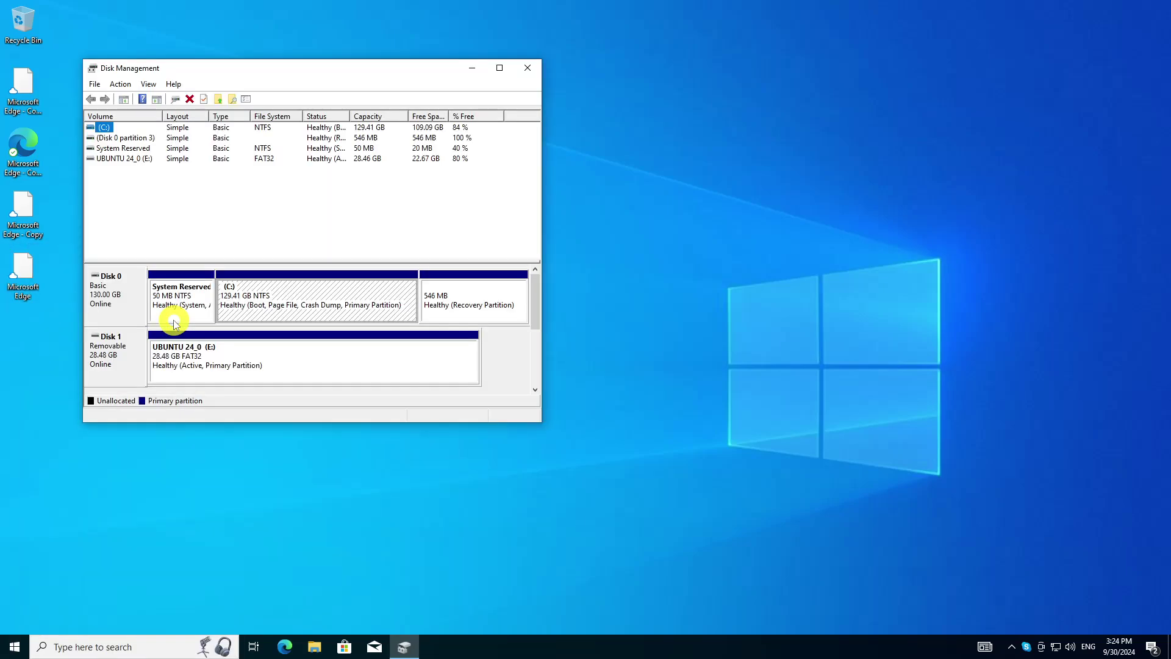
pyautogui.click(500, 68)
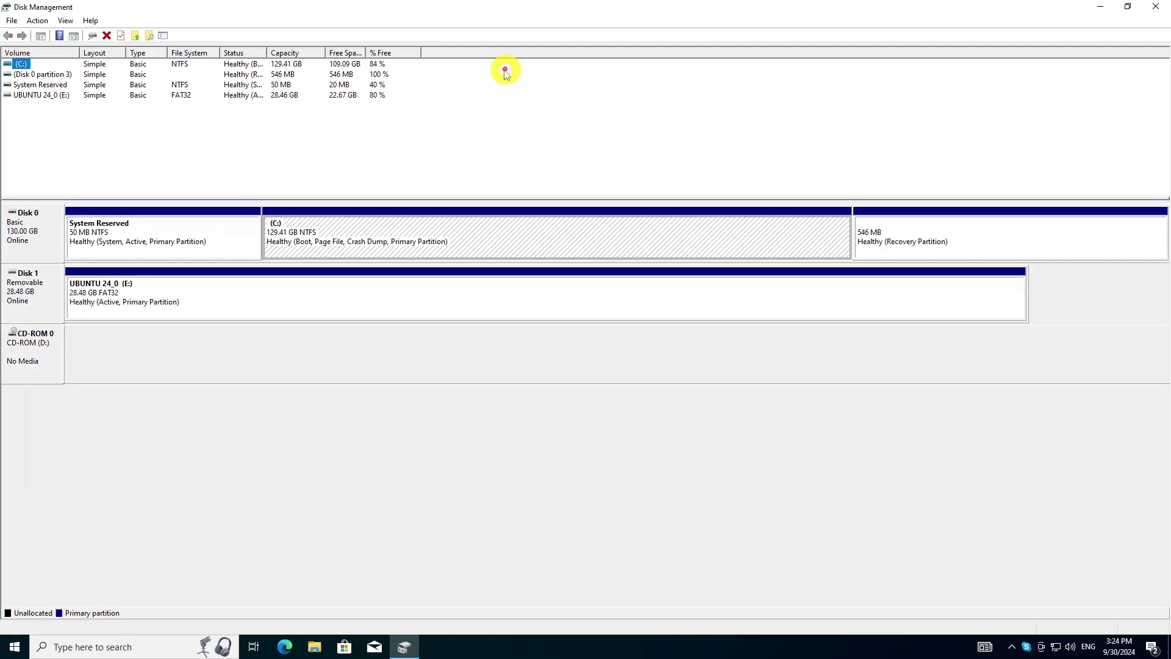
# Shrink the C: volume by 80660 MB to free unallocated space on Disk 0.
pyautogui.rightClick(492, 230)
pyautogui.click(543, 327)
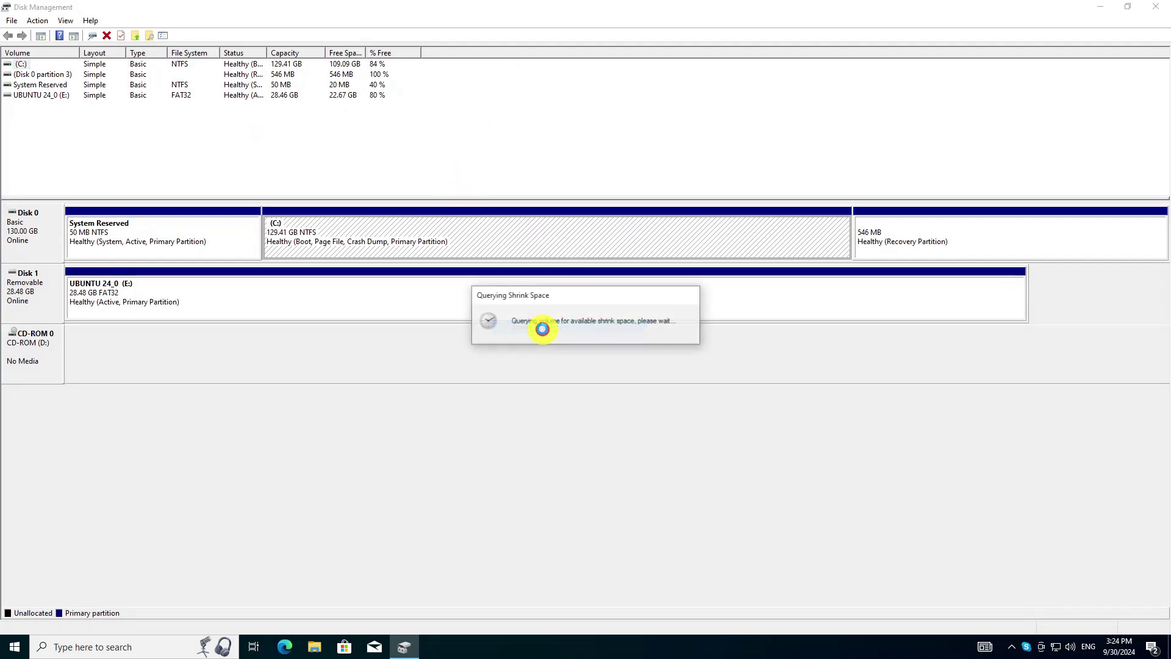
pyautogui.click(676, 285)
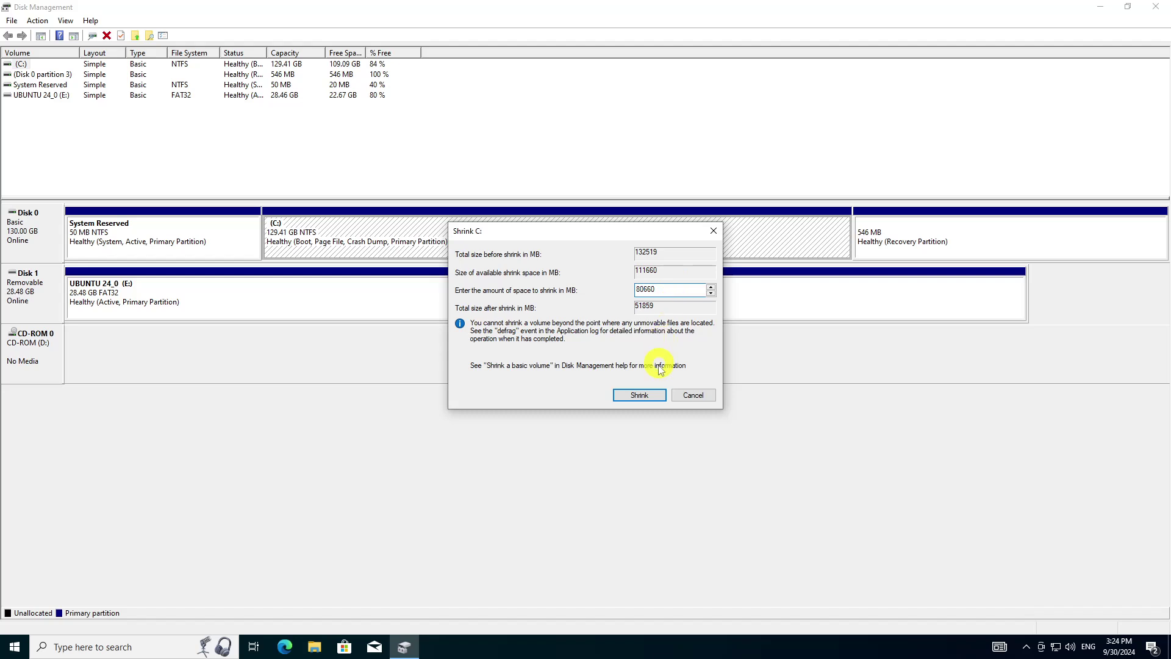
pyautogui.click(639, 395)
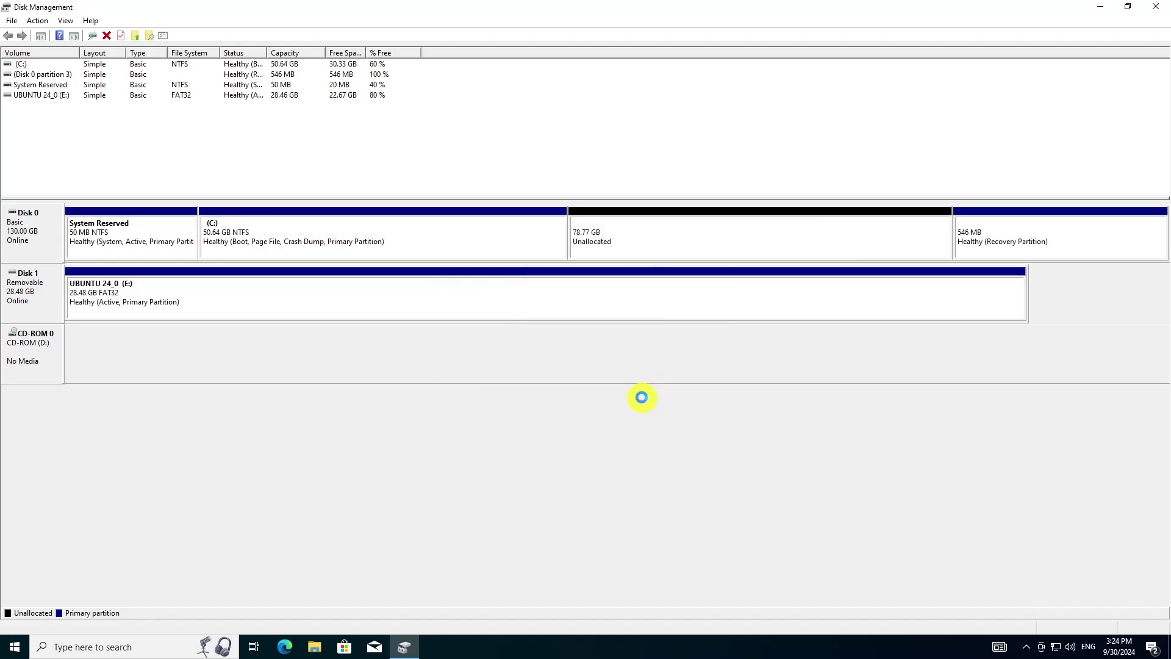
pyautogui.click(685, 241)
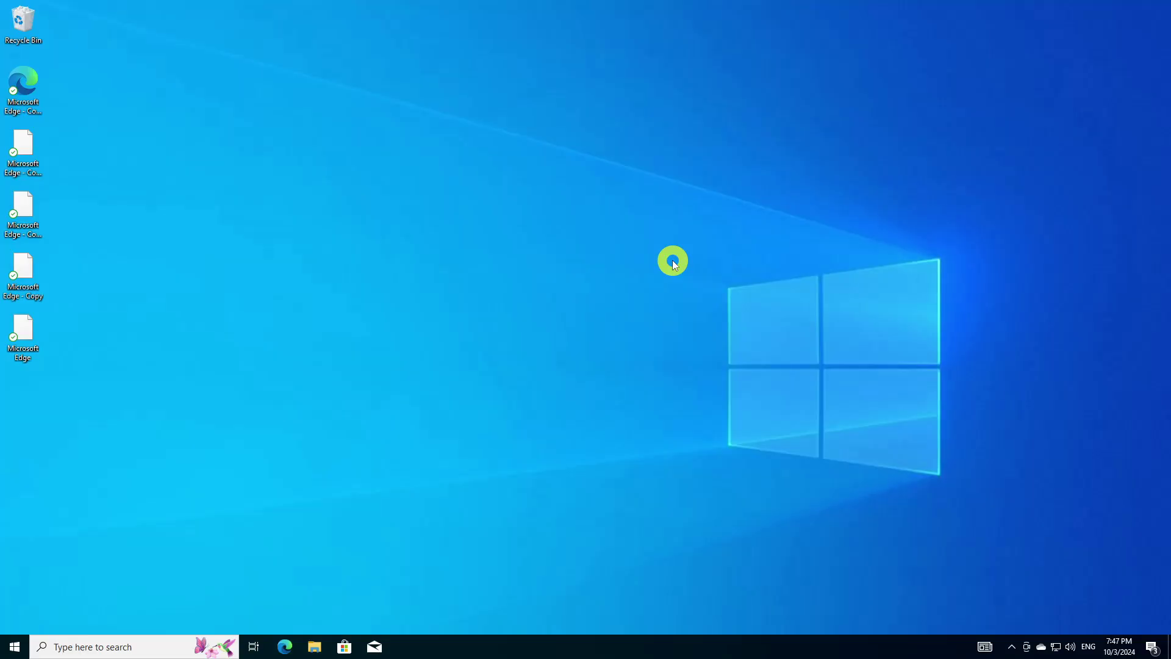
# Search Windows for "uefi", open the advanced startup options, and restart the PC into advanced startup.
pyautogui.click(15, 648)
pyautogui.write('uefi')
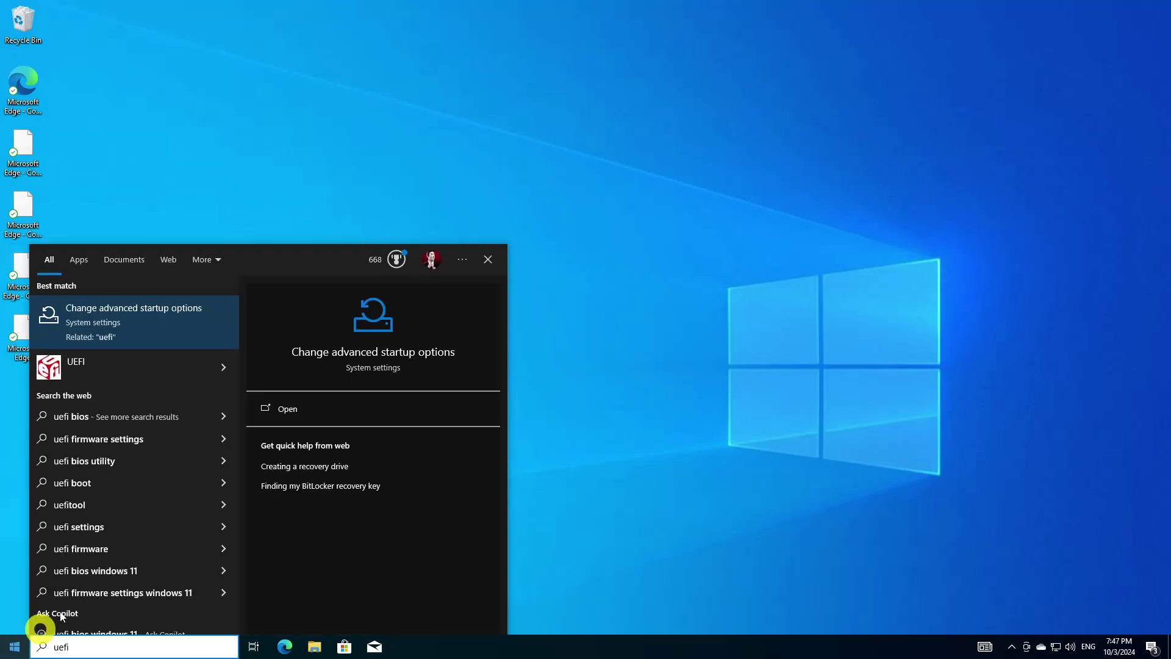
pyautogui.click(153, 322)
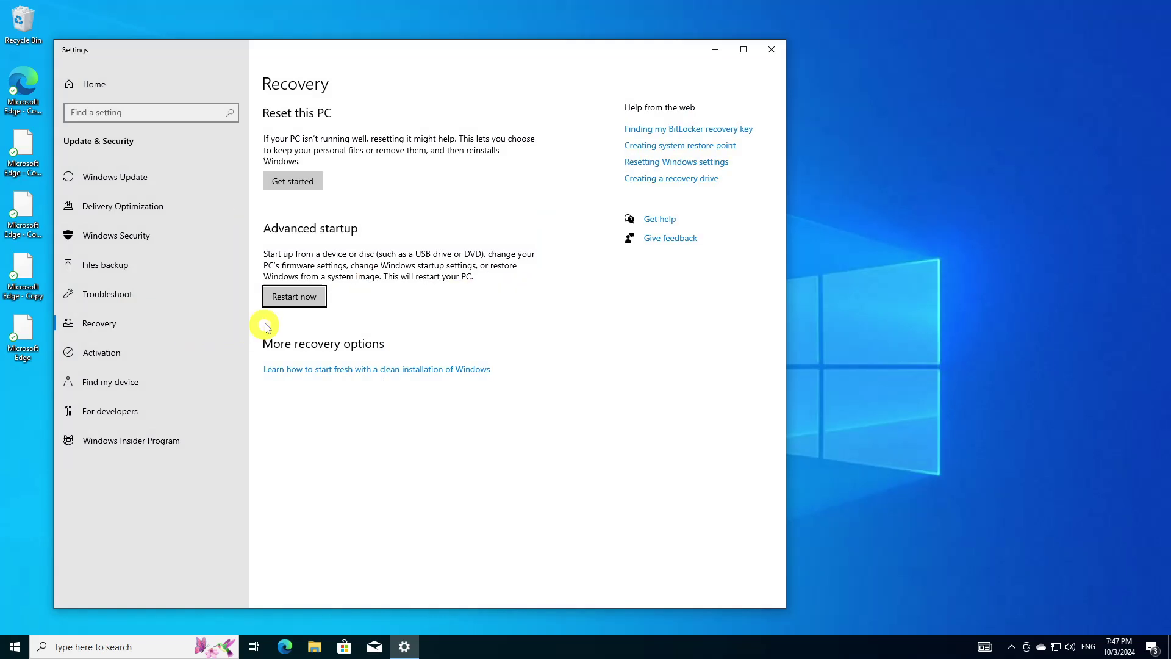
pyautogui.click(296, 298)
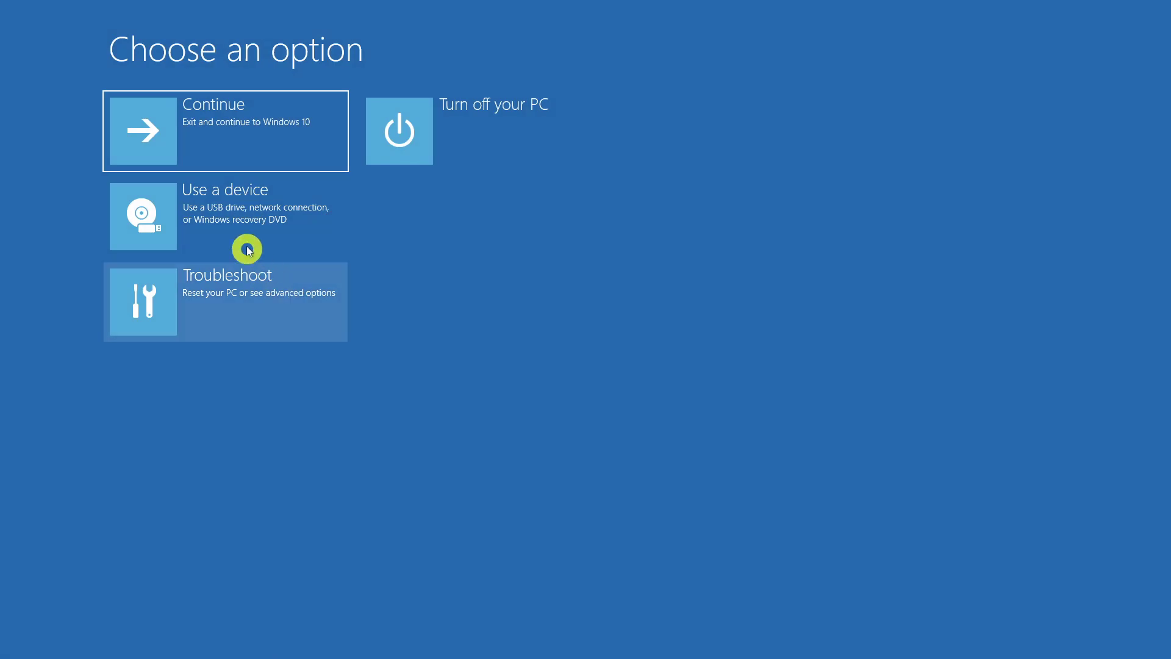
# Boot from the UEFI General UDisk device and launch the "Try or Install Ubuntu" entry.
pyautogui.click(264, 218)
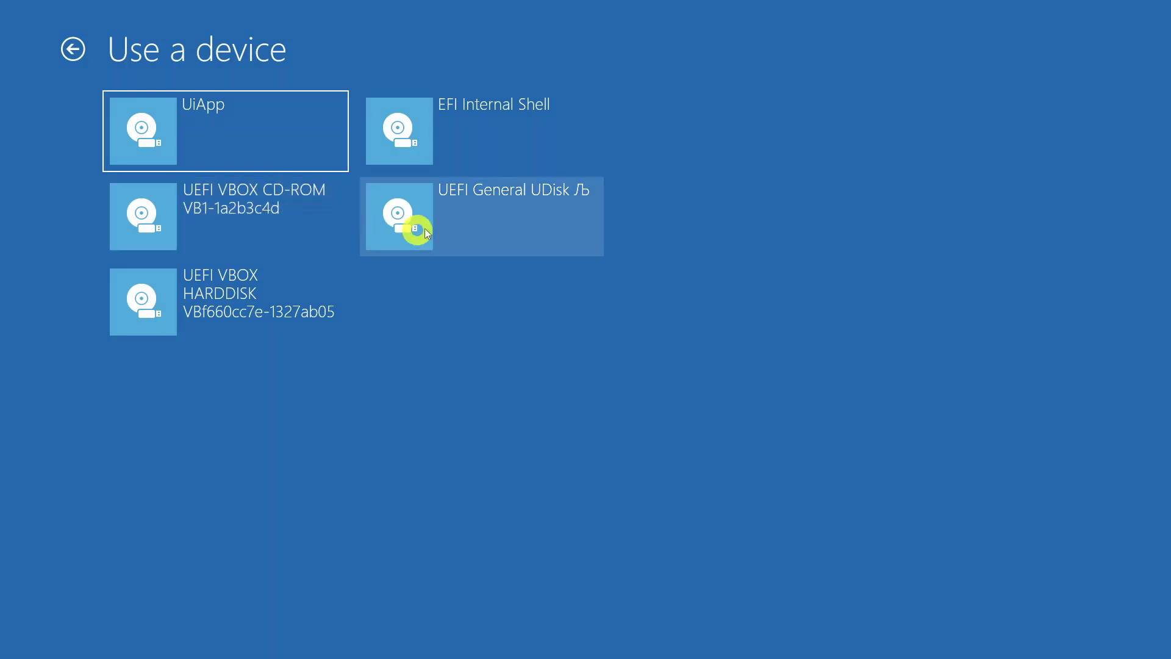
pyautogui.click(479, 215)
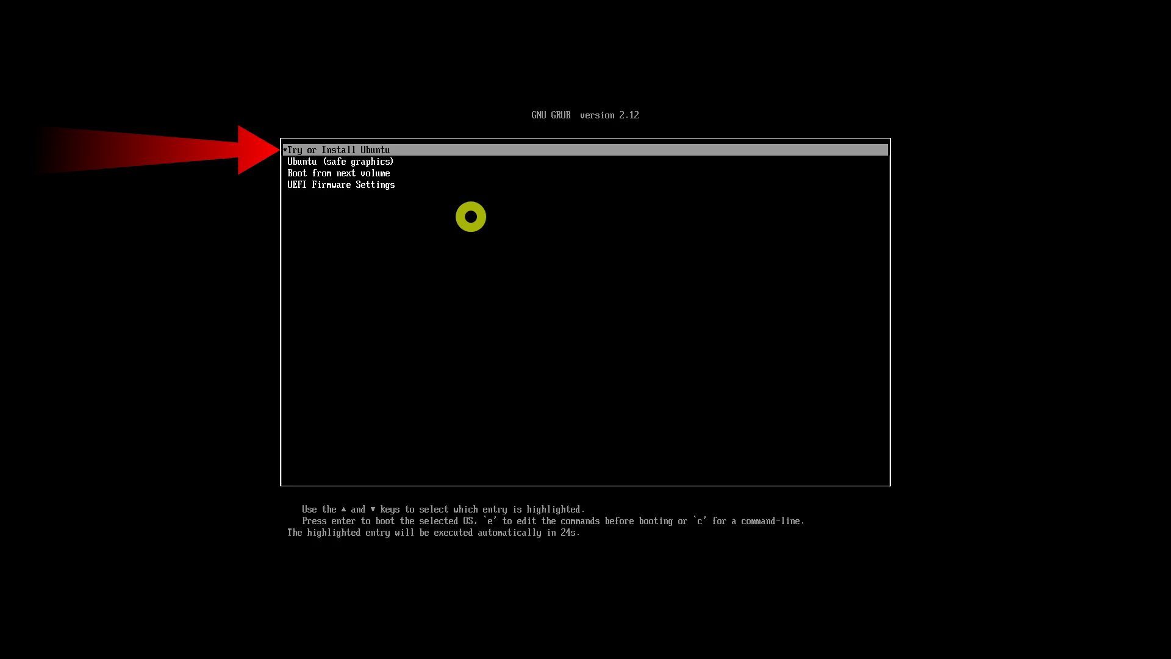
pyautogui.press('Return')
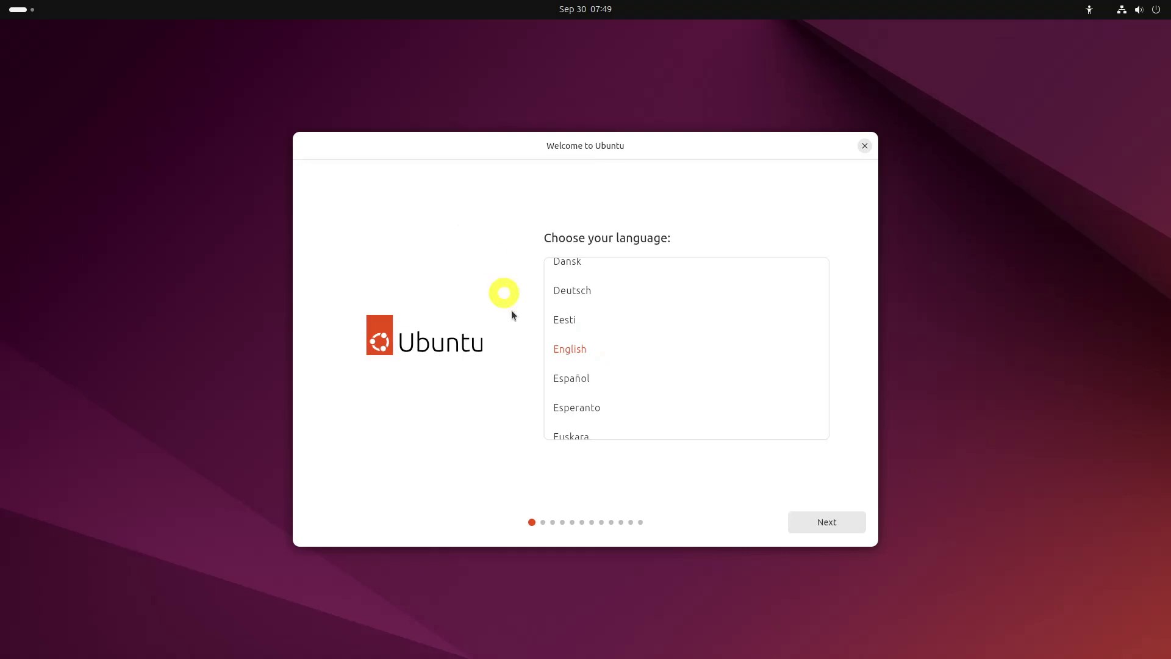
# Accept English as the language, the default accessibility settings and the English (US) keyboard layout in the Ubuntu setup.
pyautogui.click(811, 517)
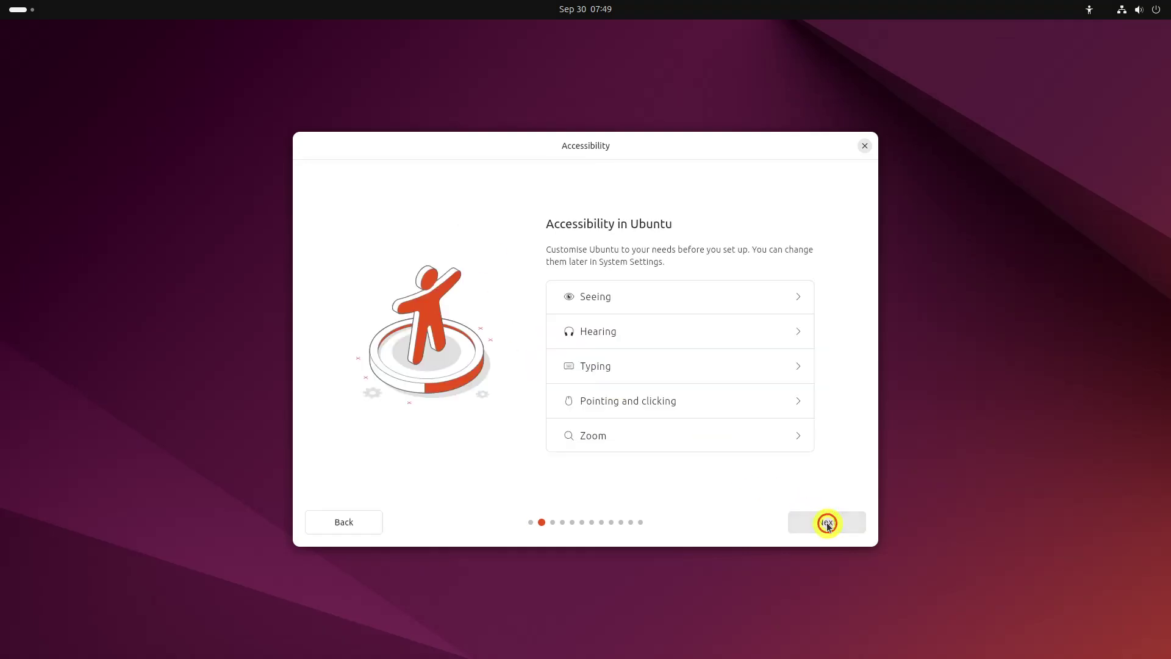
pyautogui.click(821, 527)
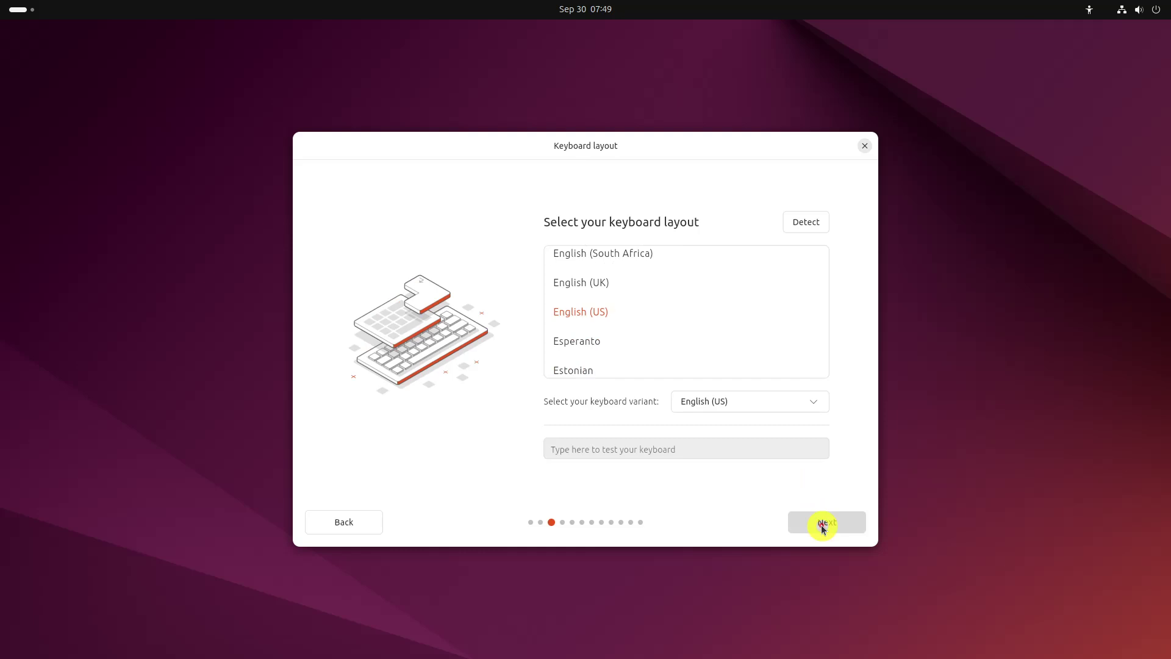
pyautogui.click(821, 524)
# Keep the wired connection, interactive installation and default app selection, and continue to the disk setup page.
pyautogui.click(815, 517)
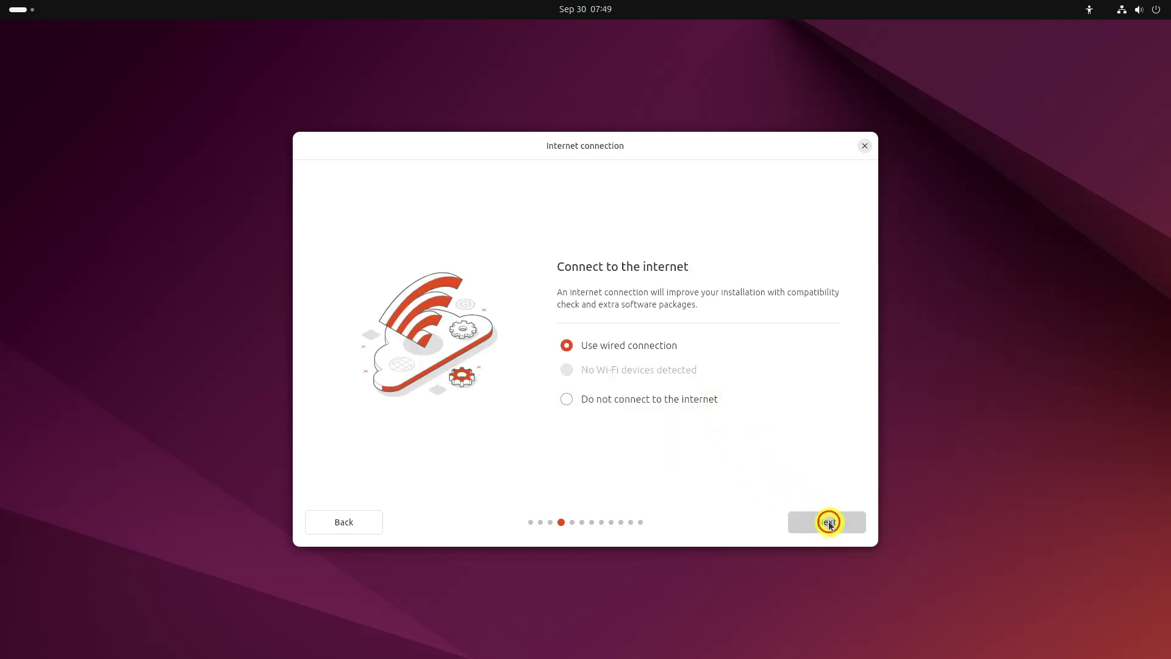
pyautogui.click(823, 528)
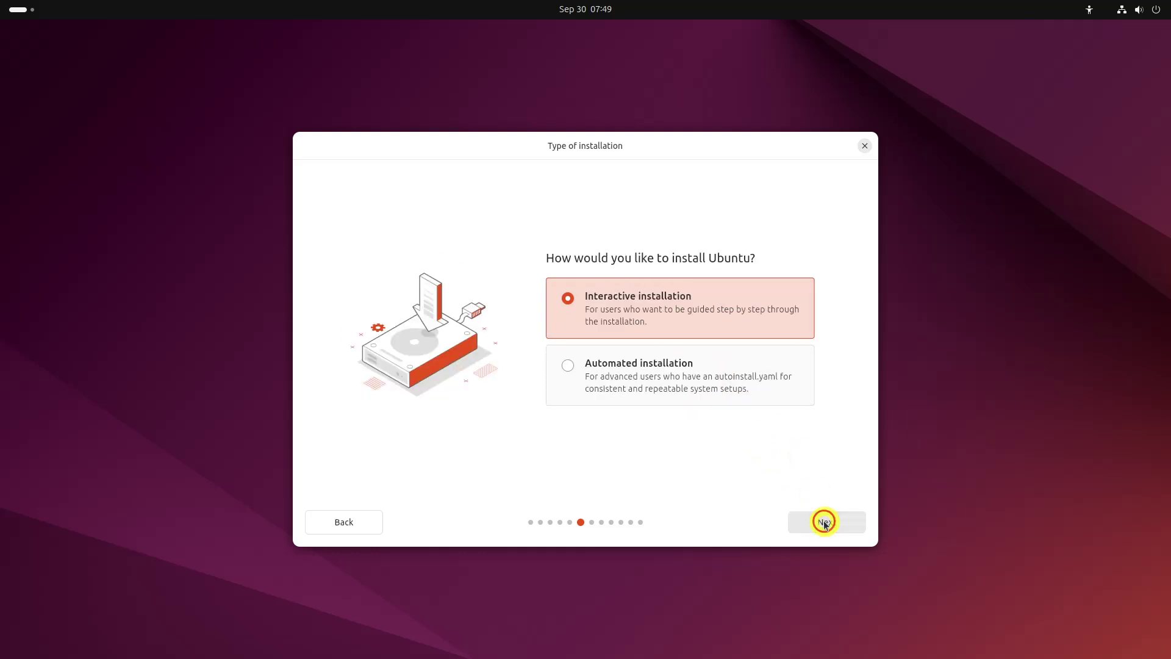
pyautogui.click(835, 528)
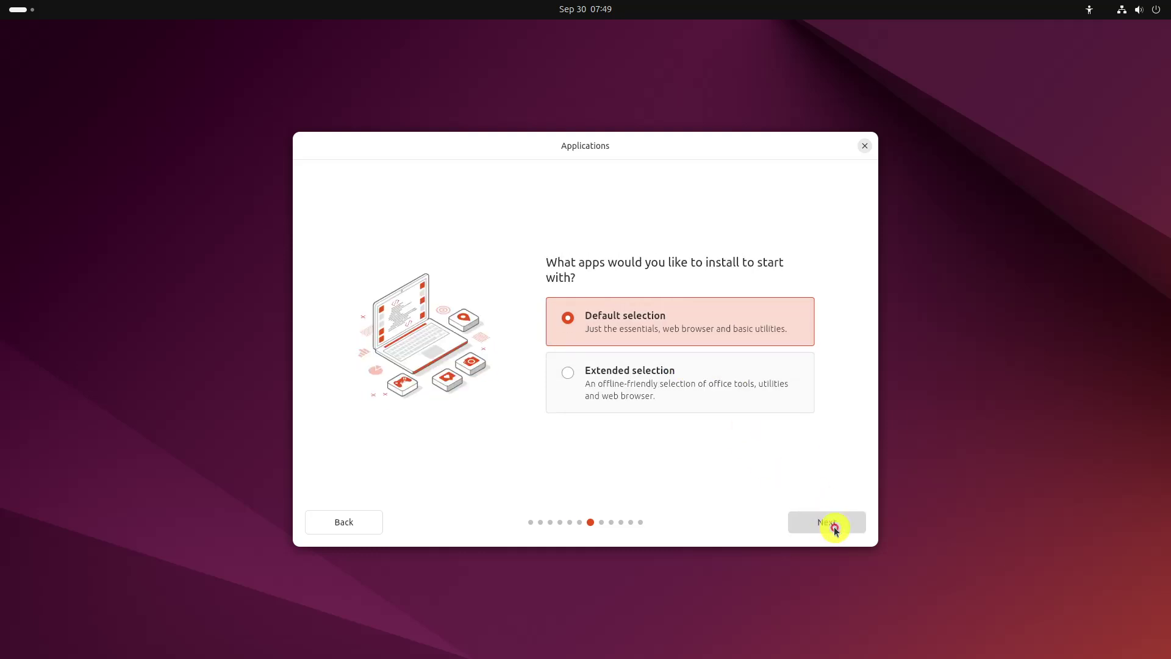
pyautogui.click(826, 520)
pyautogui.click(837, 525)
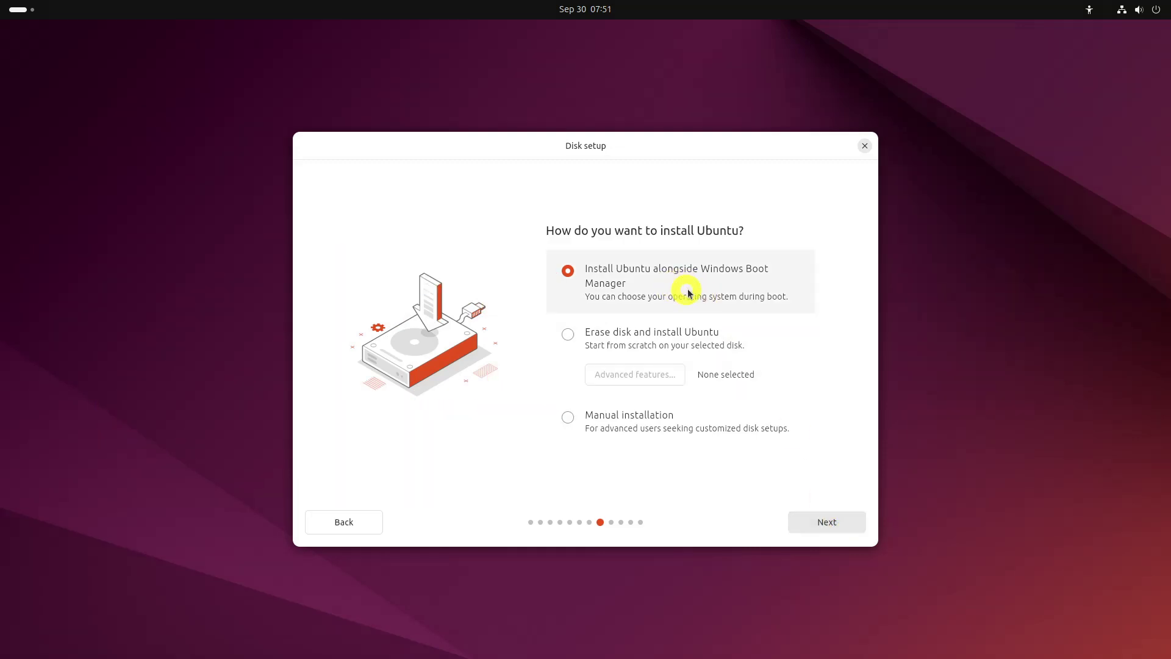
# Choose manual installation and create a 17983 MB Ext4 partition with mount point / in the 84.58 GB free space.
pyautogui.click(654, 417)
pyautogui.click(833, 522)
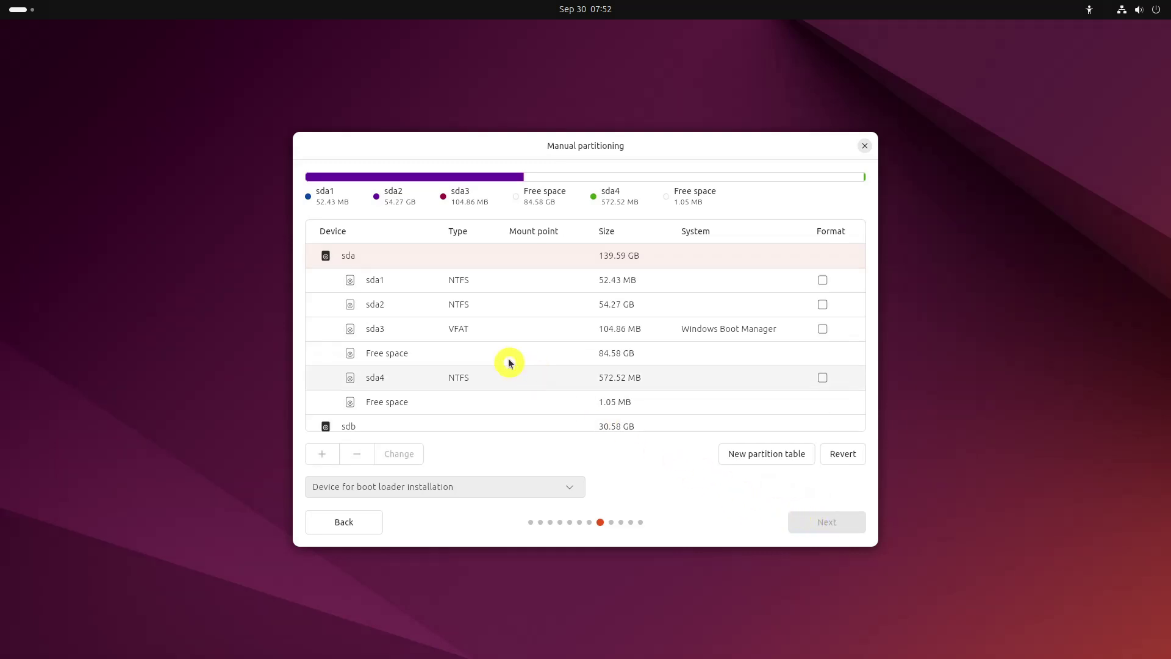
pyautogui.click(453, 355)
pyautogui.click(322, 454)
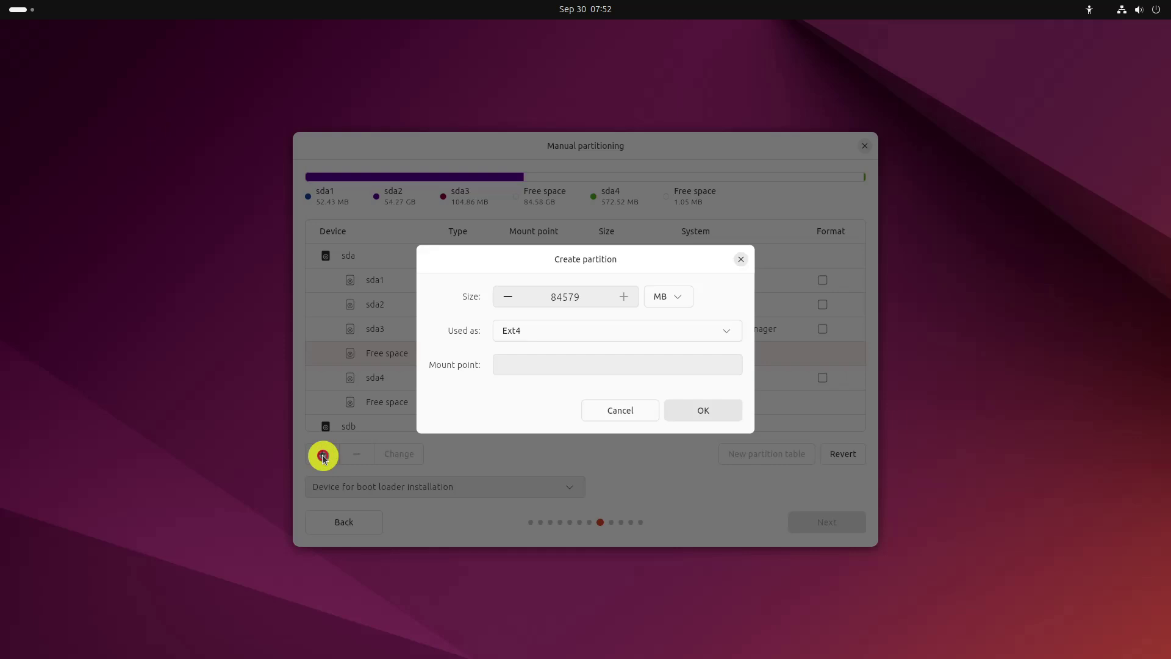
pyautogui.doubleClick(561, 298)
pyautogui.write('17983')
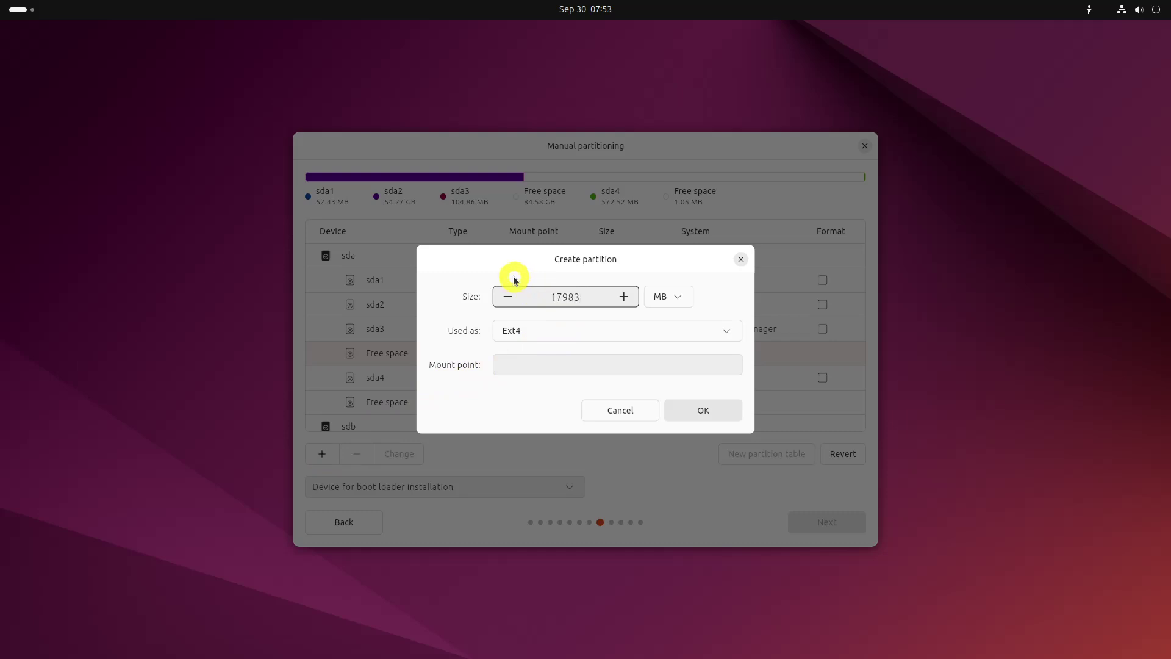
pyautogui.click(549, 364)
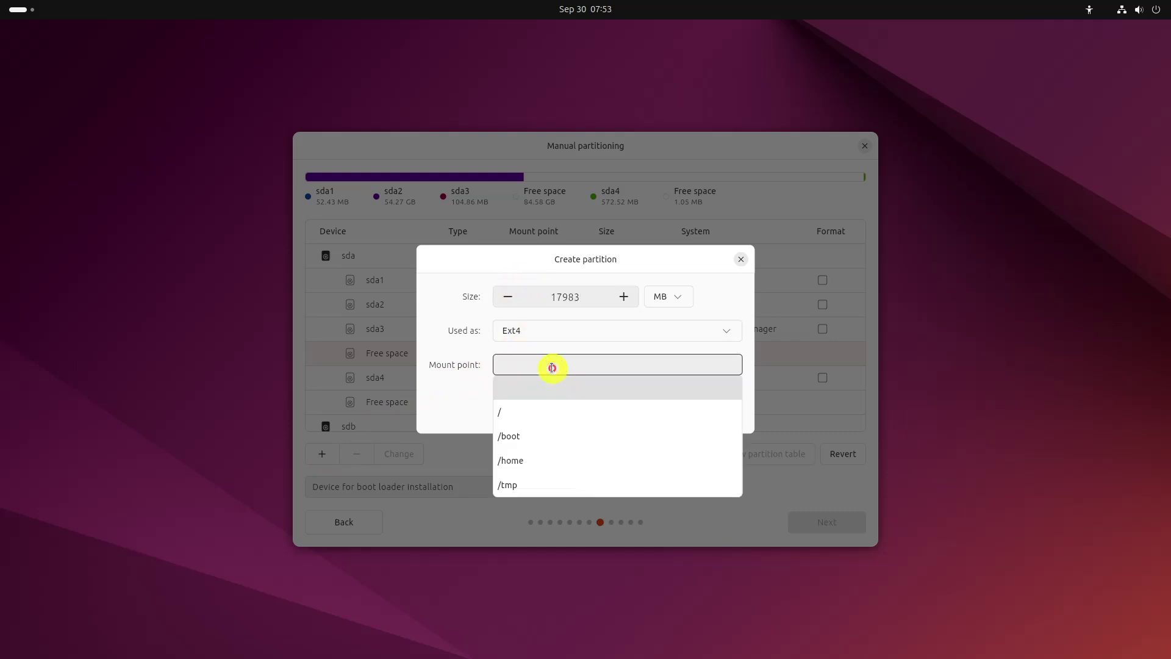
pyautogui.click(537, 415)
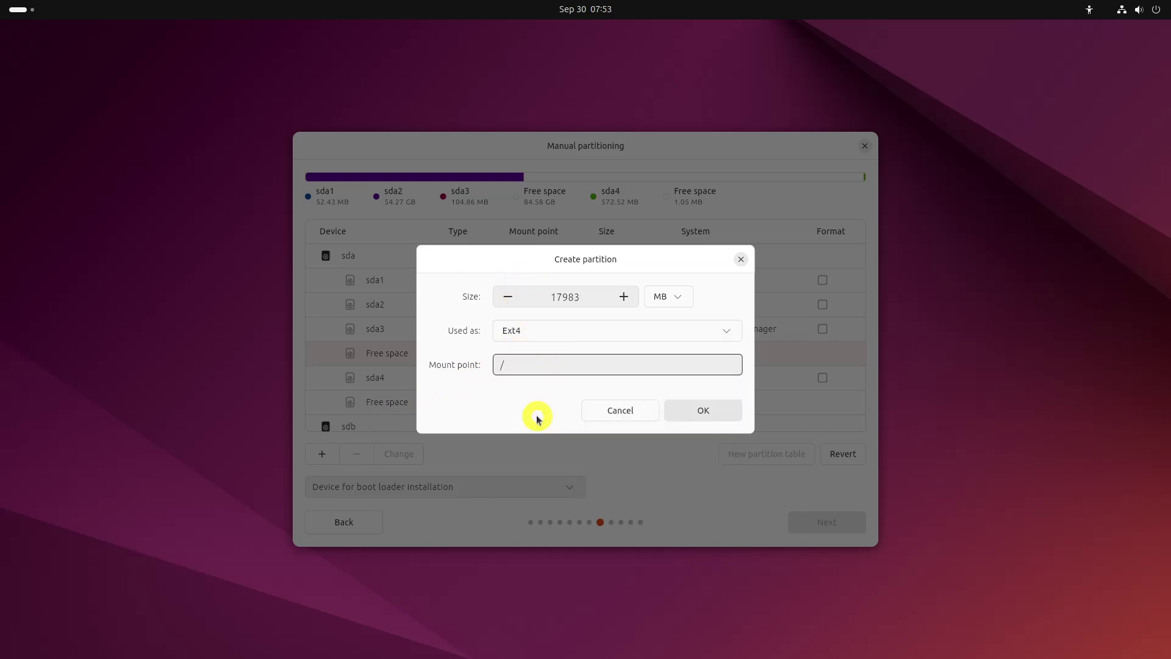
pyautogui.click(722, 414)
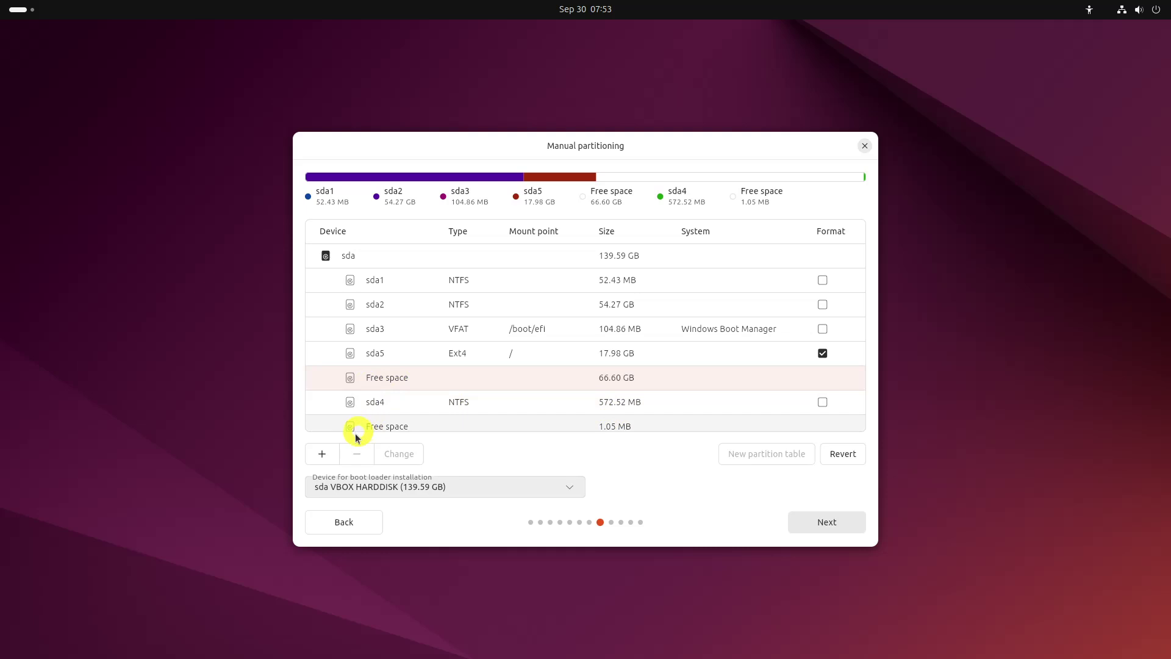
# Create an 8000 MB Swap partition in the remaining free space on sda.
pyautogui.click(322, 453)
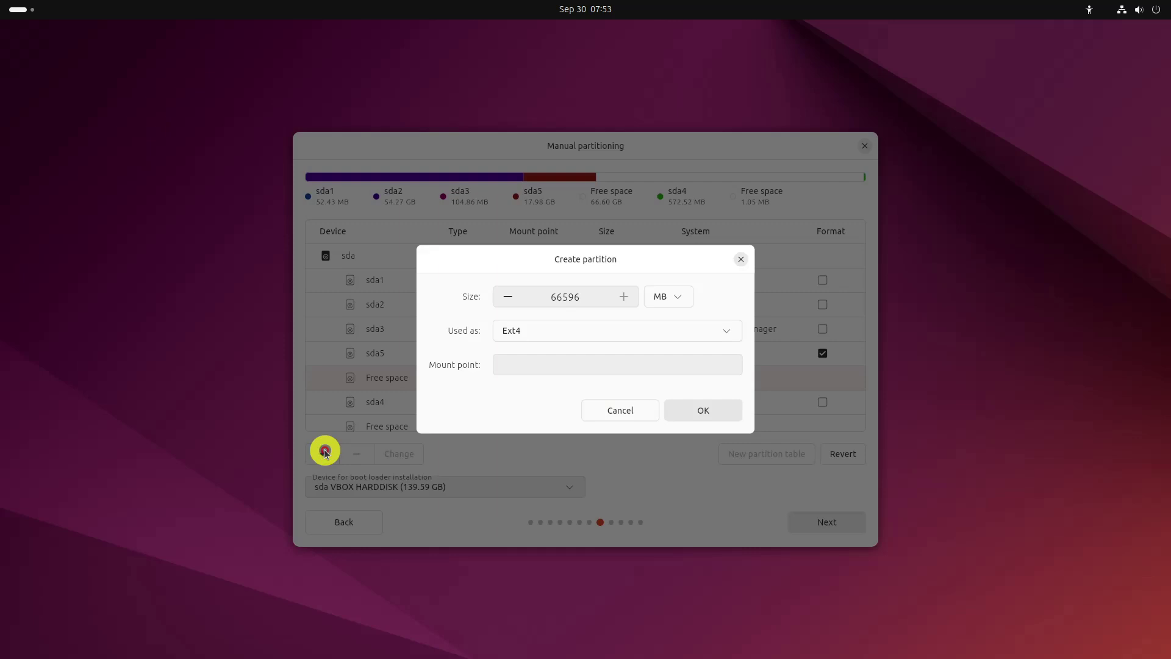
pyautogui.doubleClick(565, 297)
pyautogui.write('8000')
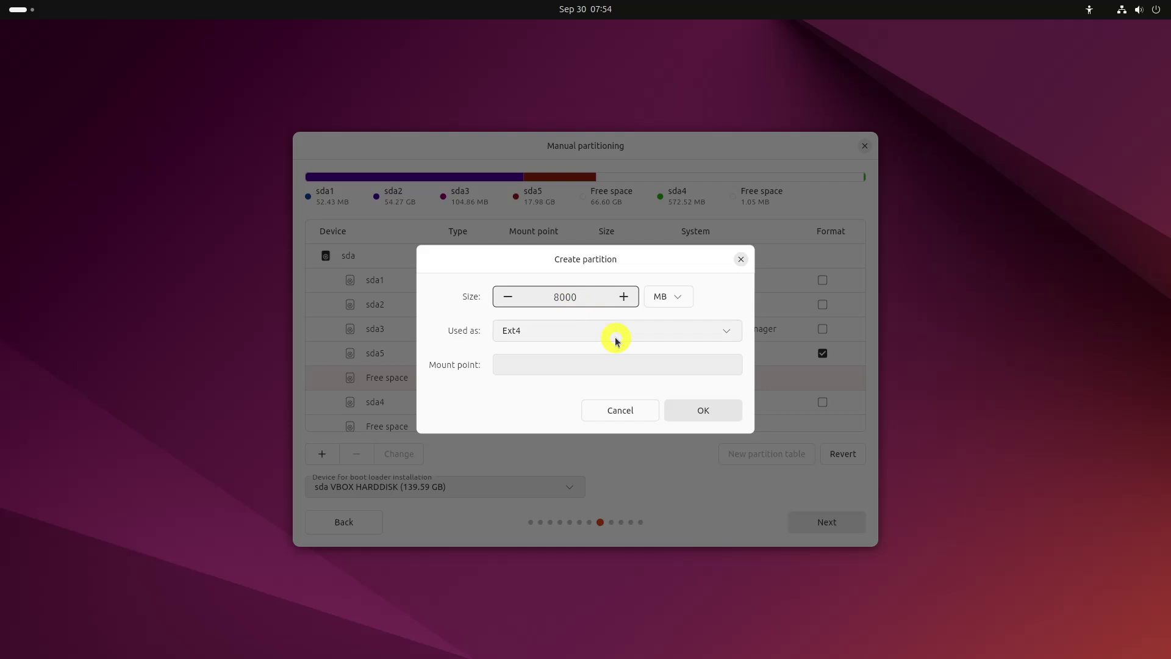
pyautogui.click(612, 340)
pyautogui.click(566, 433)
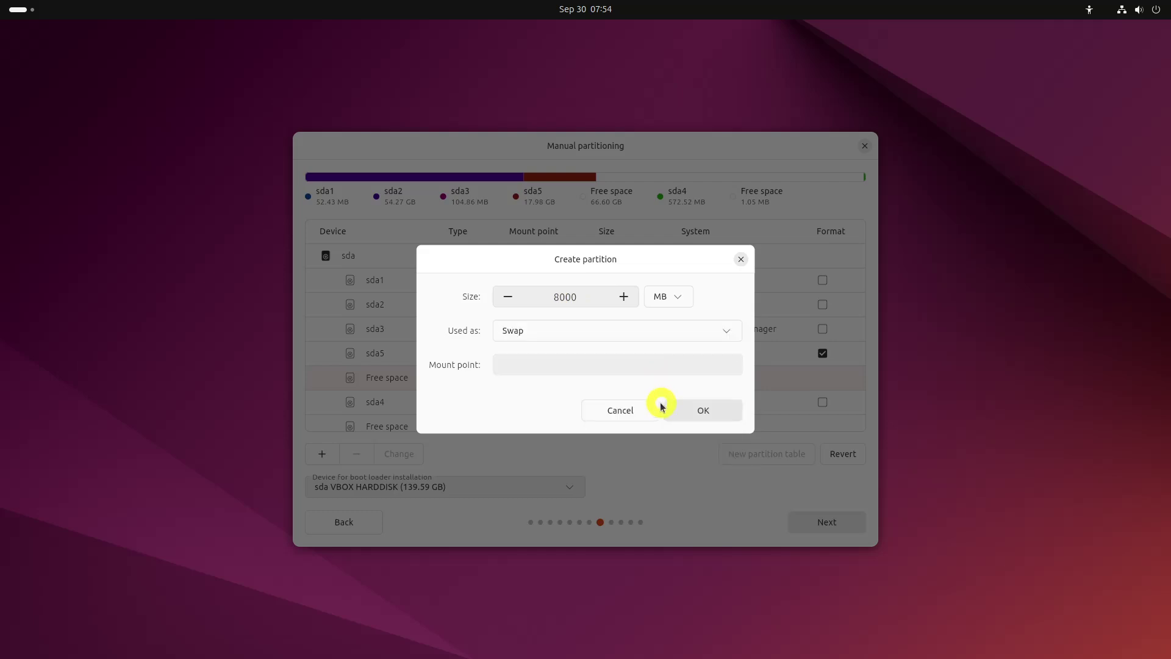
pyautogui.click(683, 407)
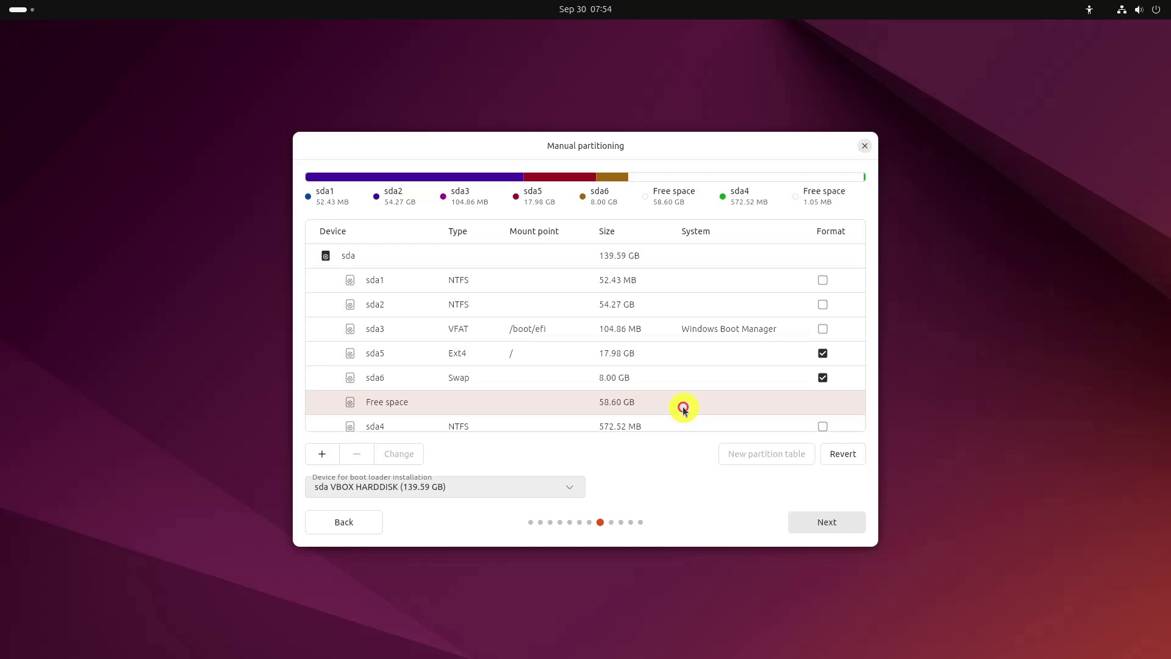
# Create an Ext4 partition mounted at /home using all of the remaining large free space on sda.
pyautogui.click(328, 452)
pyautogui.click(546, 363)
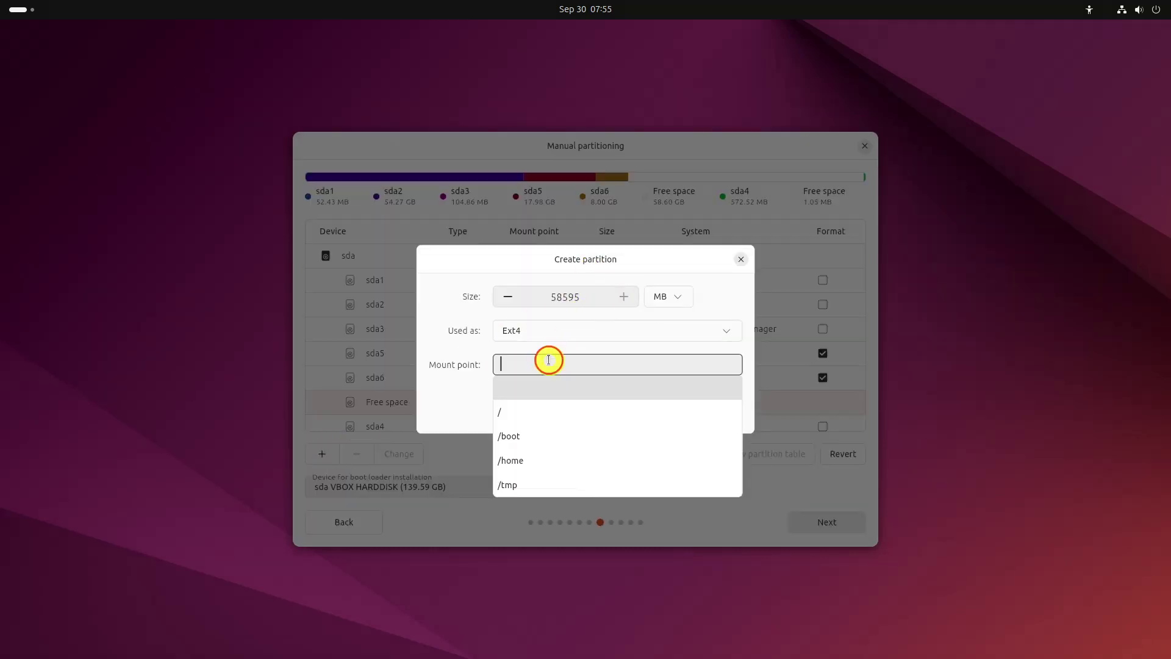
pyautogui.click(538, 460)
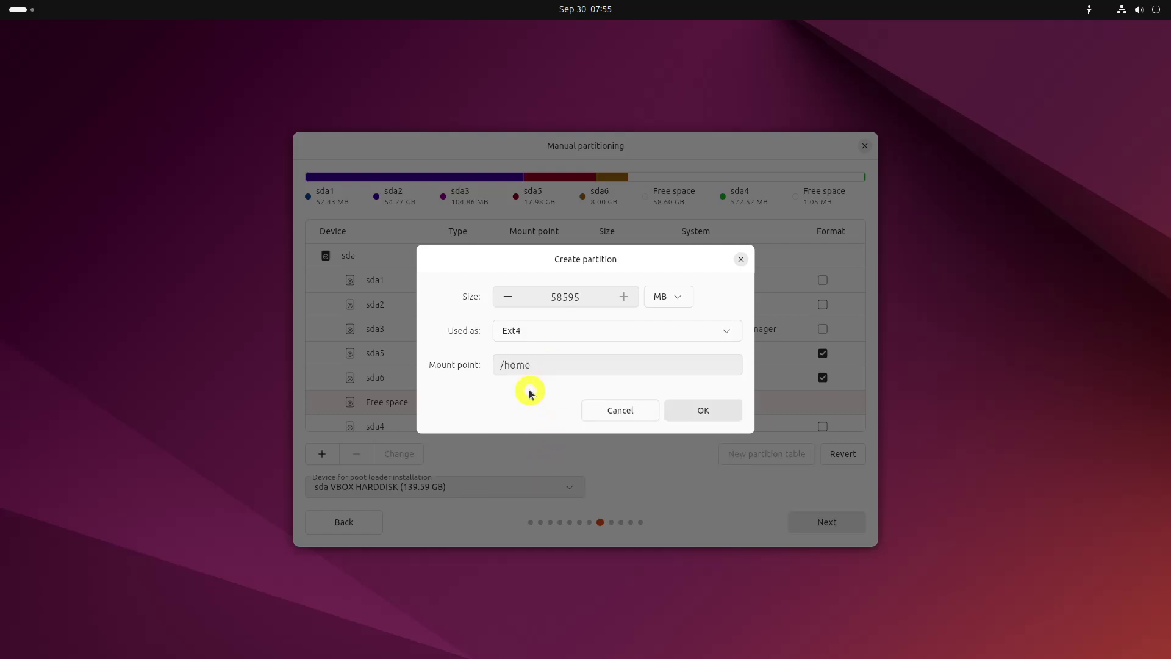
pyautogui.click(671, 411)
pyautogui.click(722, 418)
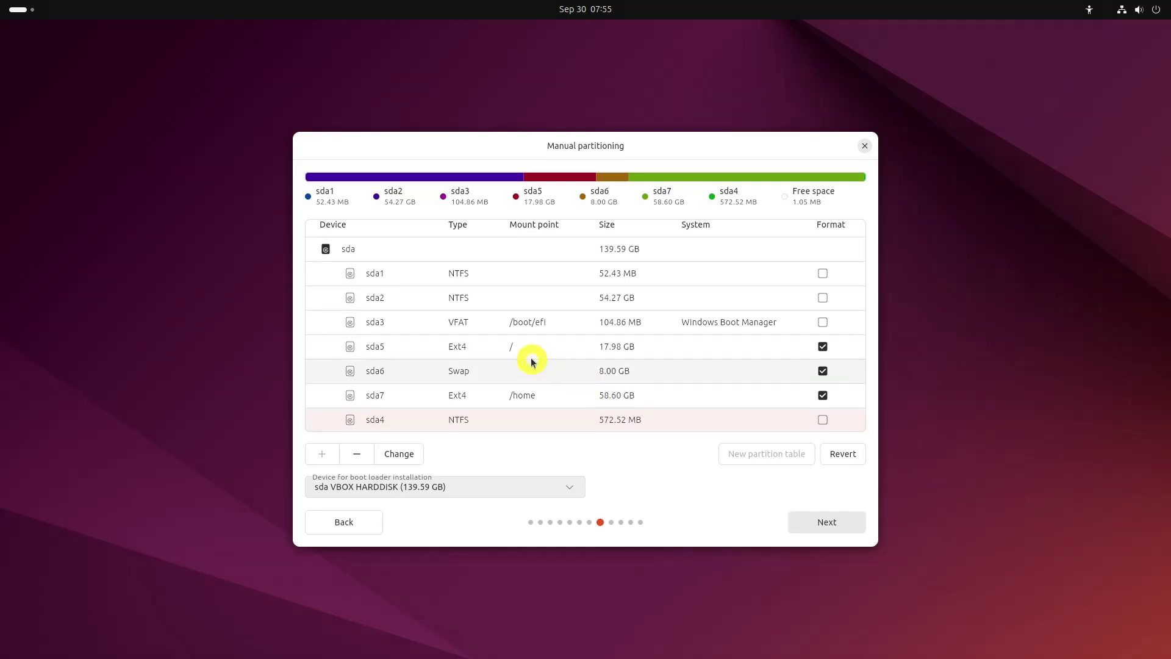
# Check the new root, swap and /home partitions and continue to the account creation page.
pyautogui.click(488, 387)
pyautogui.click(486, 342)
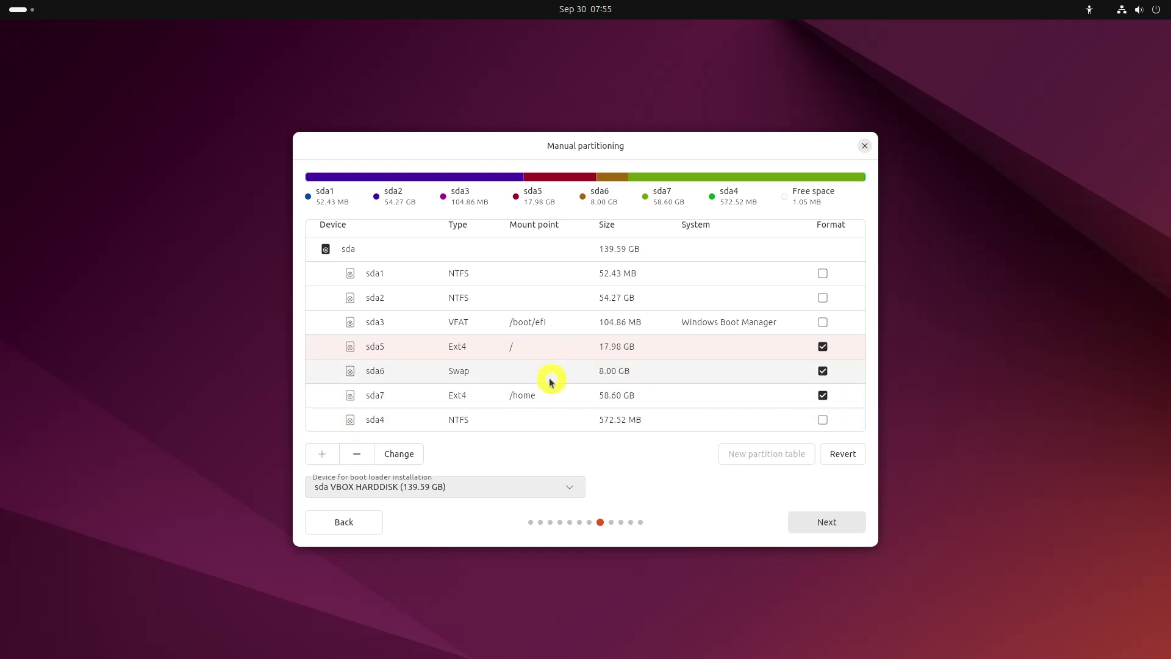
pyautogui.click(584, 393)
pyautogui.click(818, 520)
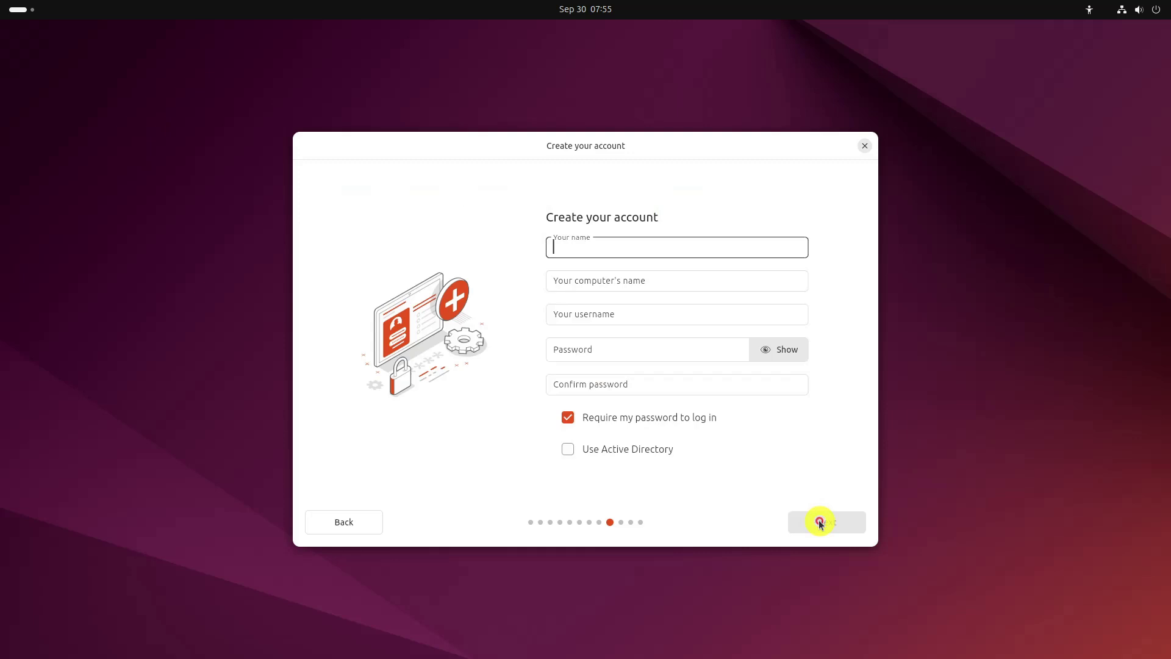
# Enter the account holder's full name, set the computer's name to ubuntu, and enter the username.
pyautogui.write('M')
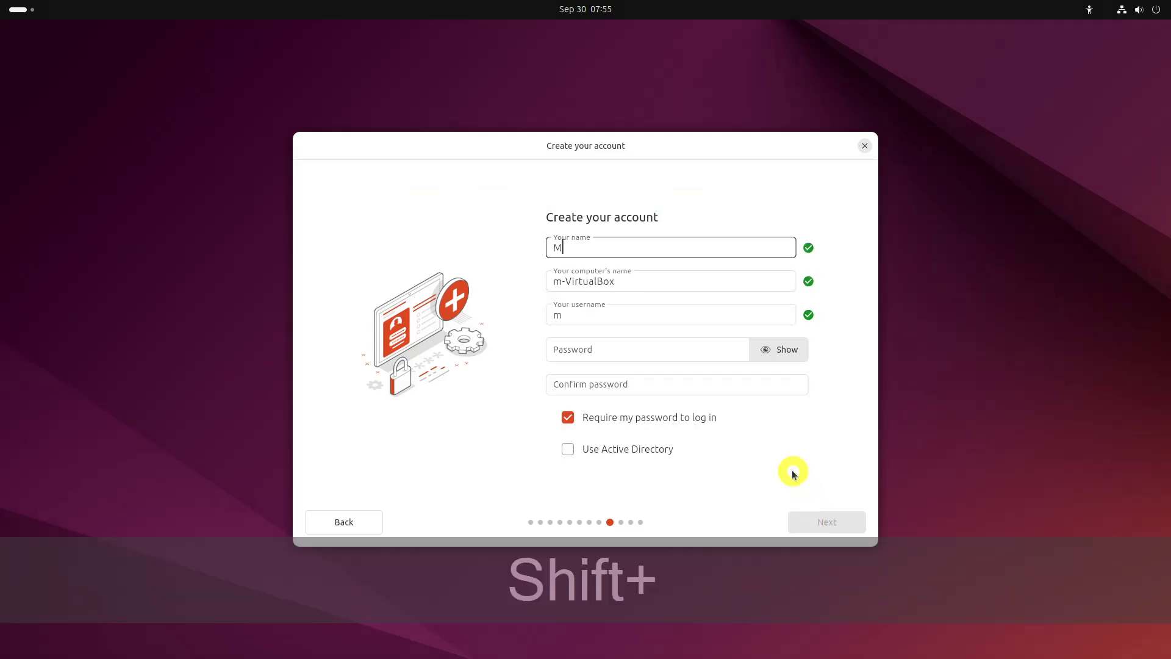
pyautogui.write('ark Vi')
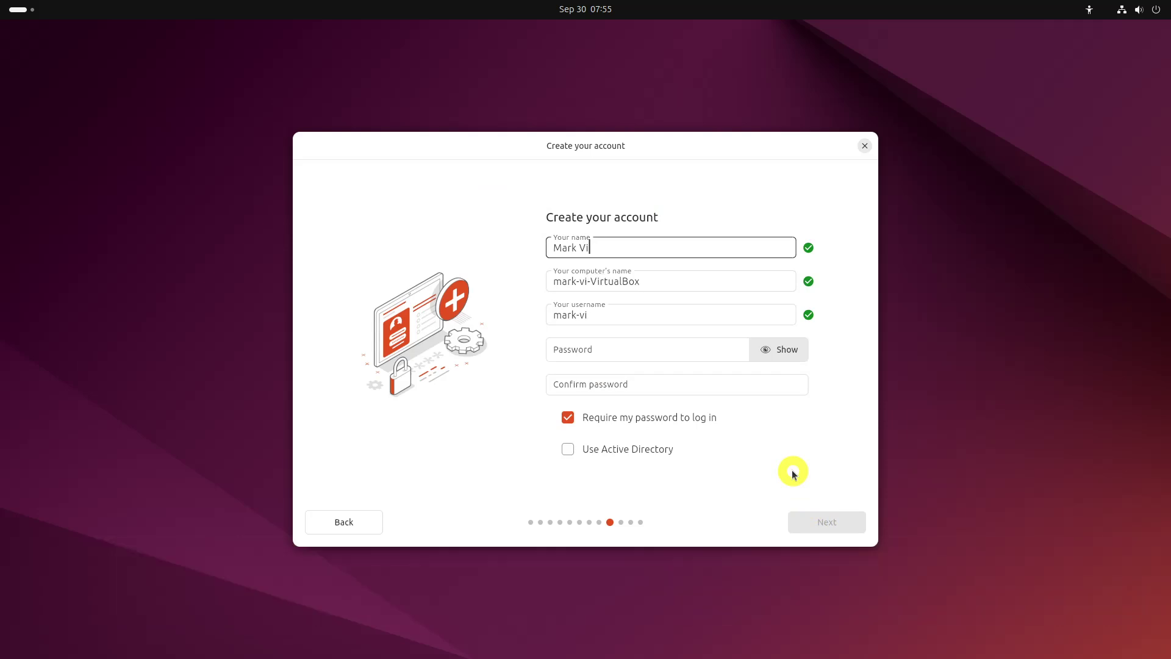
pyautogui.write('ncent Bandibas')
pyautogui.press('Tab')
pyautogui.write('ubuntu')
pyautogui.press('Tab')
pyautogui.write('markh')
# Enter and confirm the account password, and continue to the timezone page.
pyautogui.press('Tab')
pyautogui.write('****')
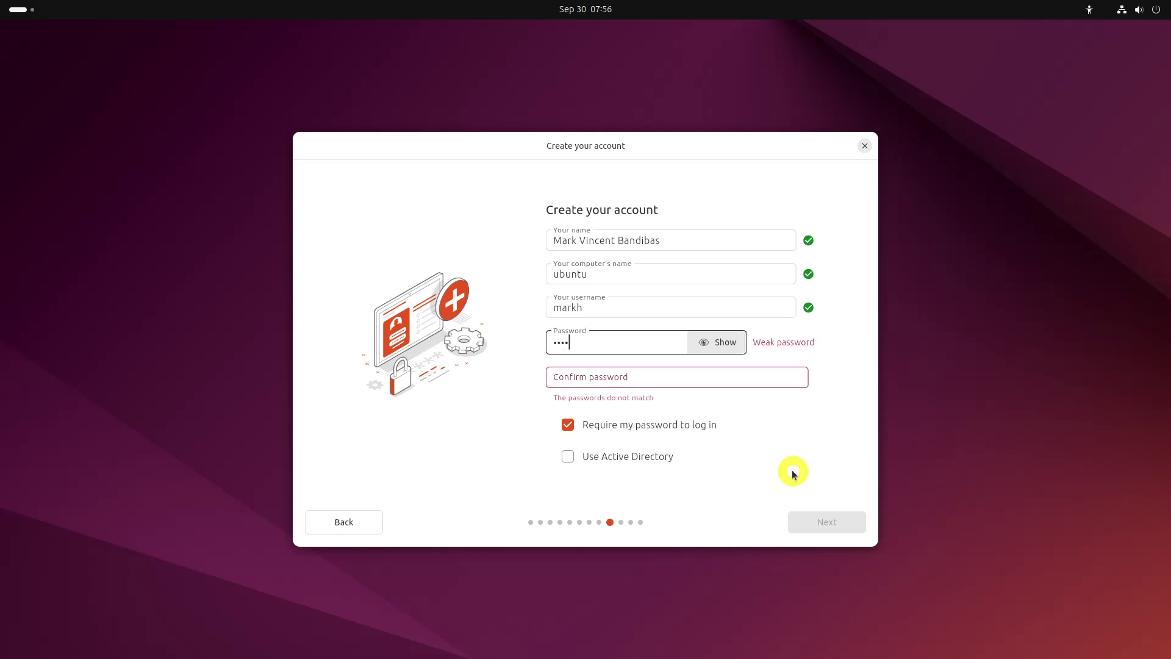
pyautogui.press('Tab')
pyautogui.write('**')
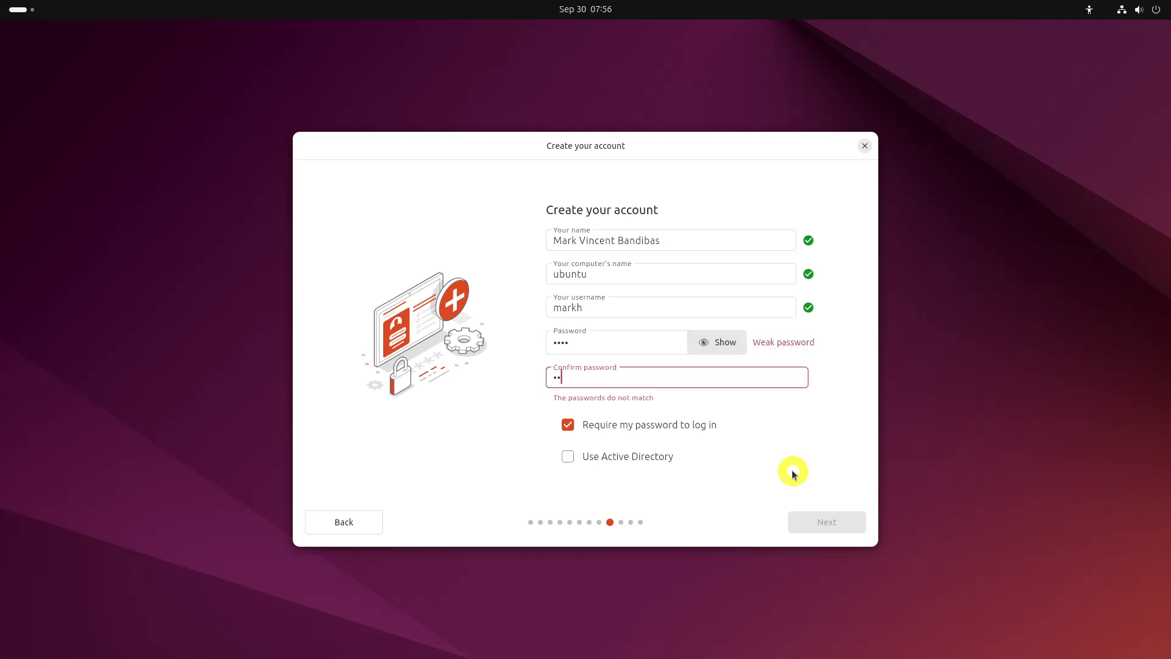
pyautogui.write('**')
pyautogui.click(821, 523)
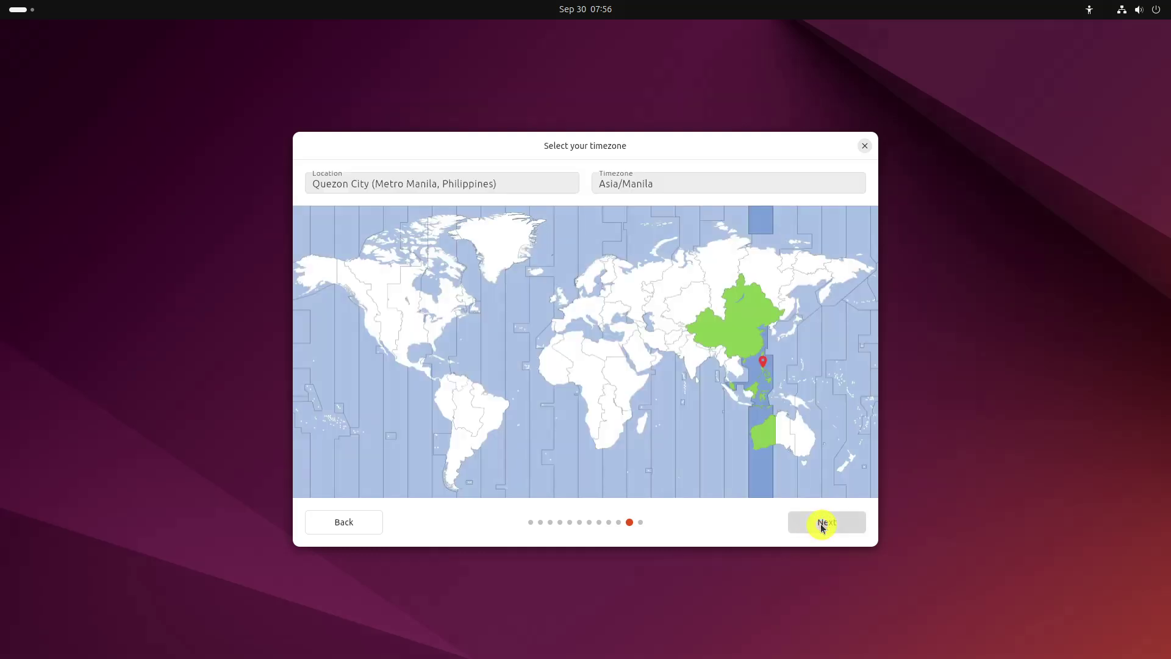
# Accept the Asia/Manila timezone and start the Ubuntu installation, briefly viewing its log output.
pyautogui.click(825, 520)
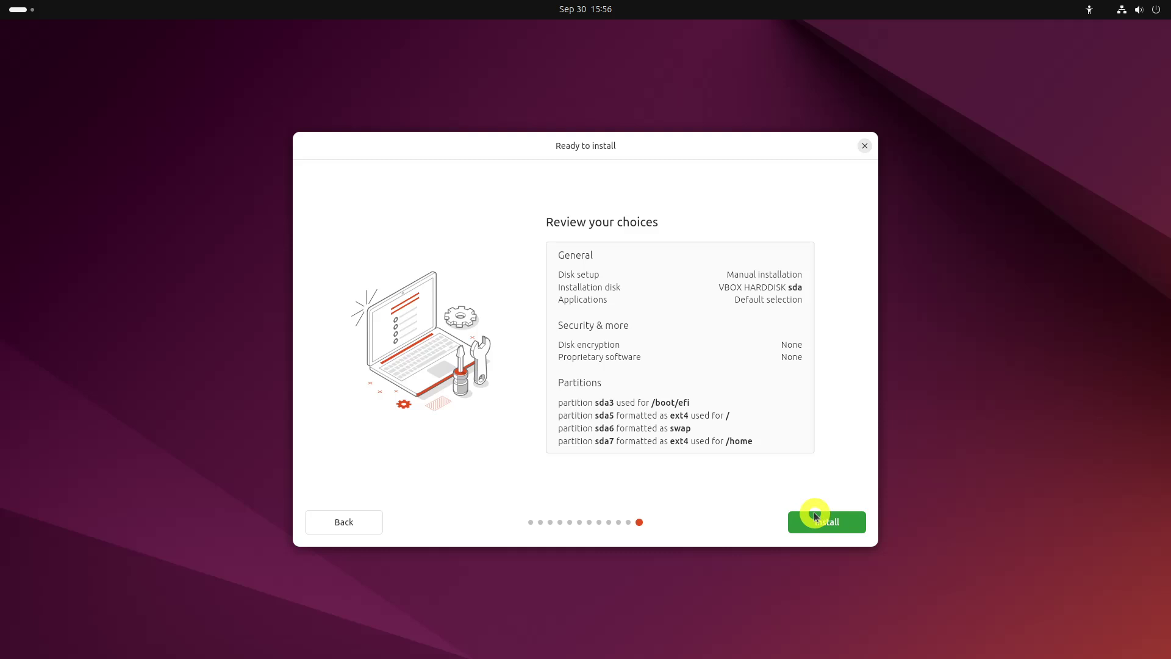
pyautogui.click(826, 524)
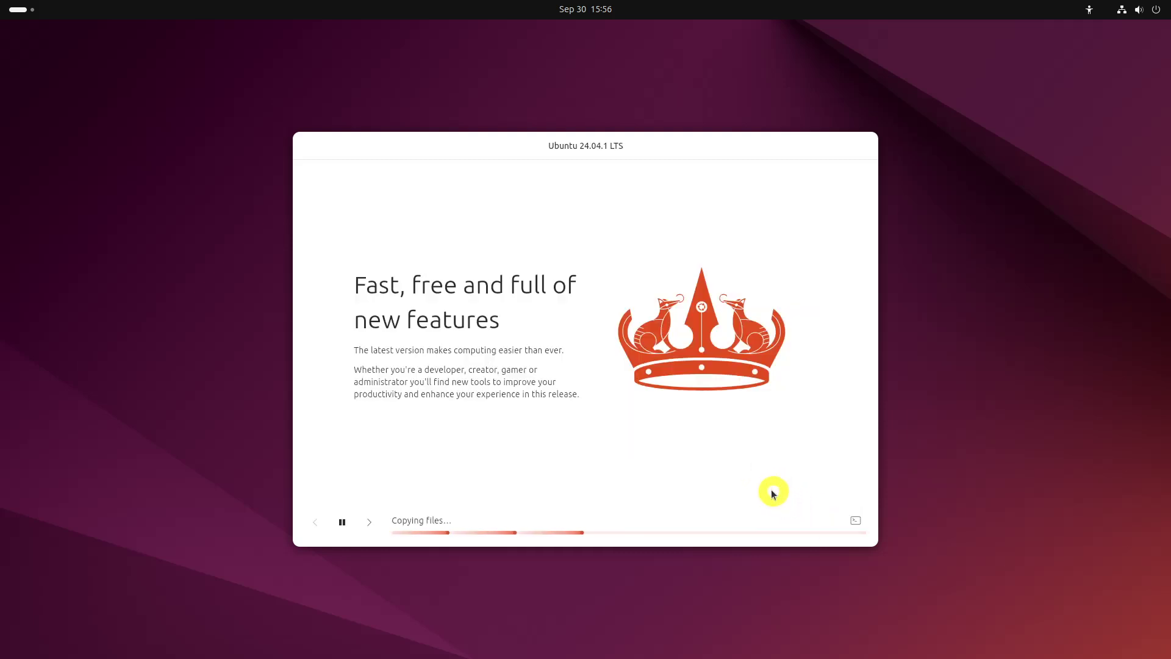
pyautogui.click(853, 522)
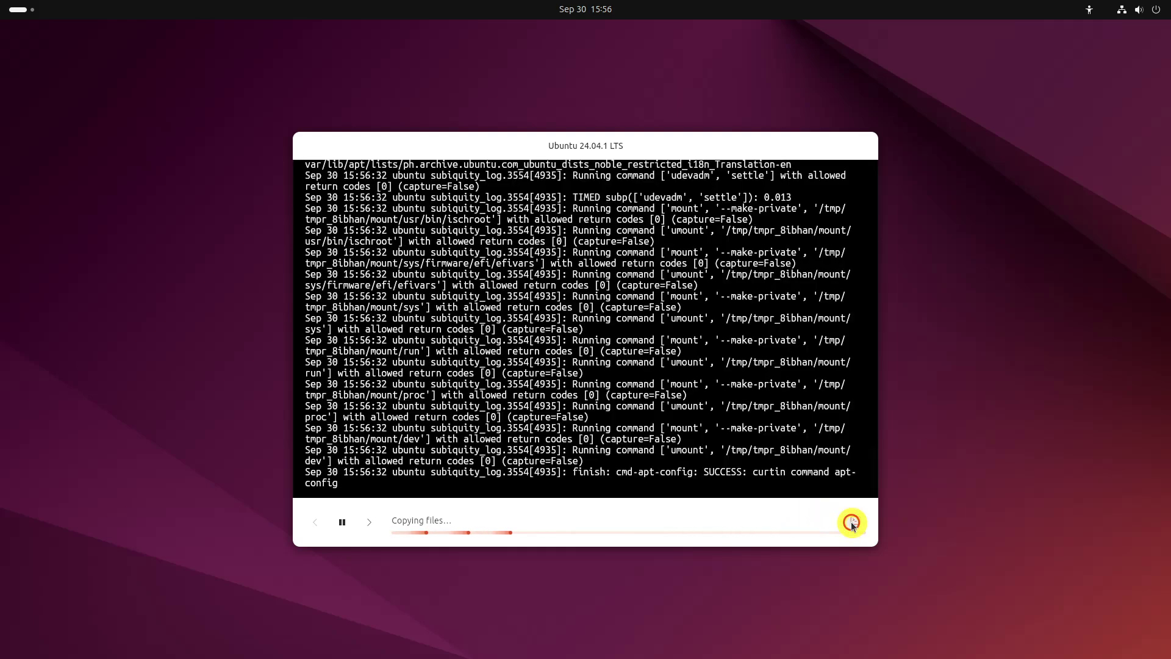
pyautogui.click(852, 522)
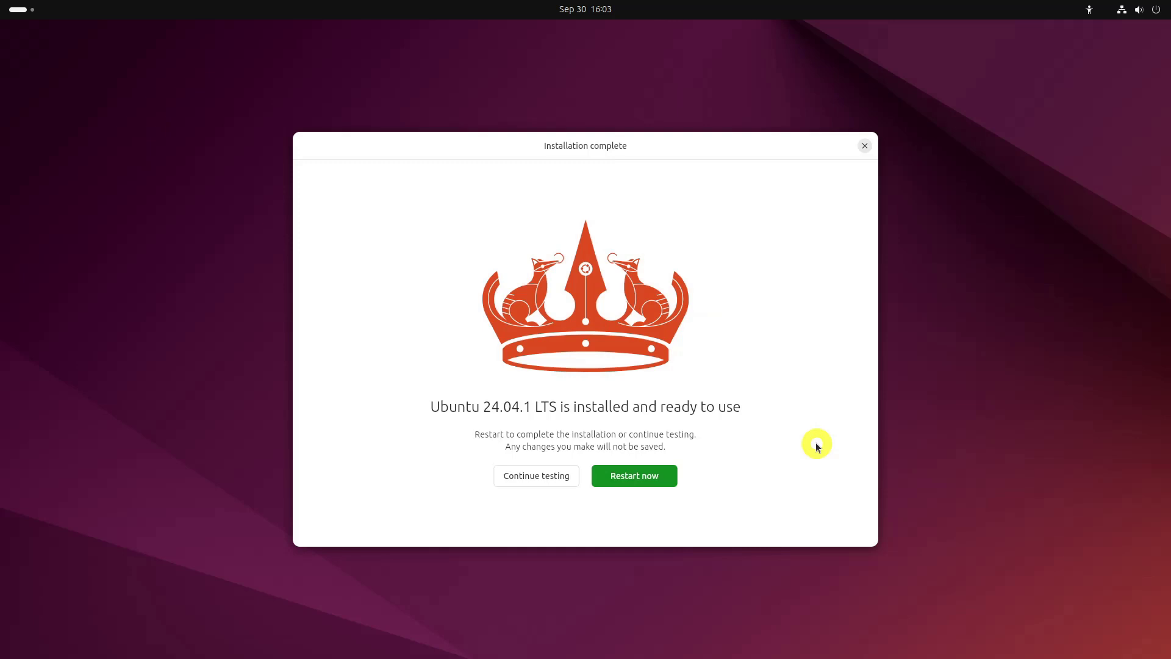
# Restart the computer after the installation and boot the Ubuntu entry from the GRUB menu.
pyautogui.click(640, 475)
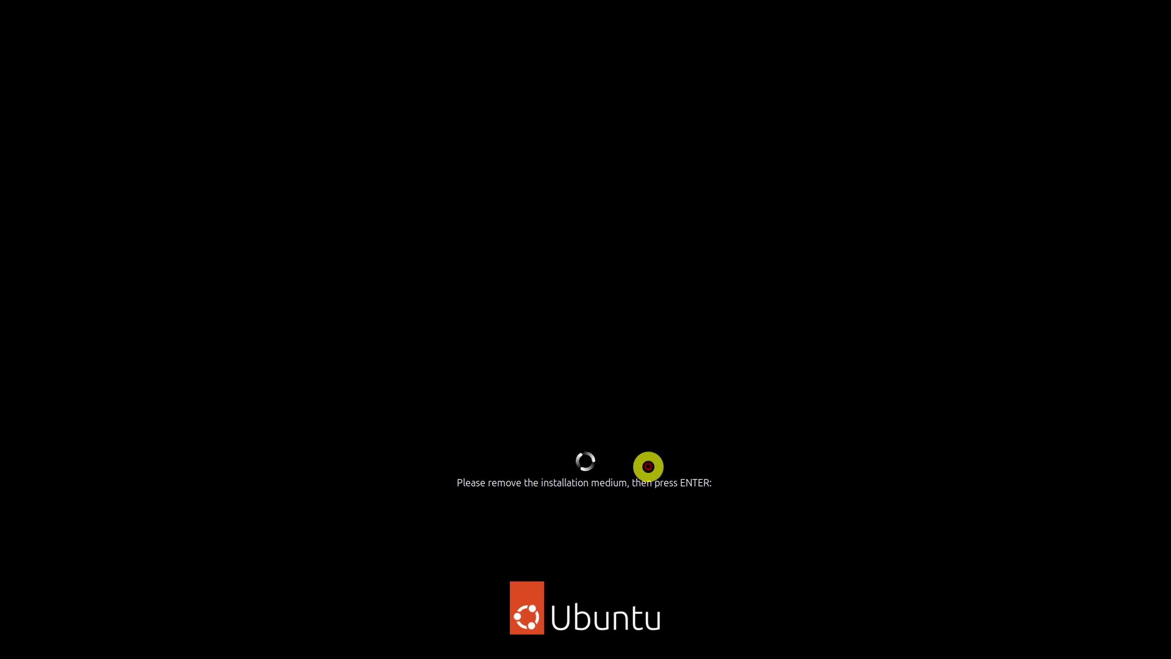
pyautogui.press('Return')
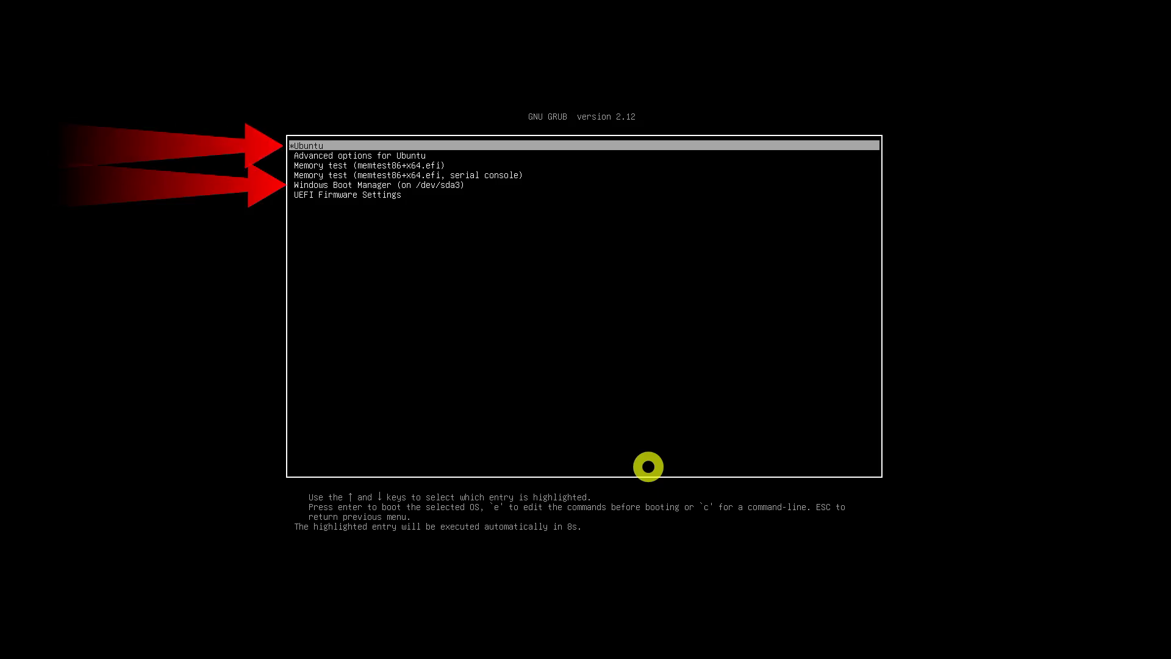
pyautogui.press('Down')
pyautogui.press('Down')
pyautogui.press('Down')
pyautogui.press('Down')
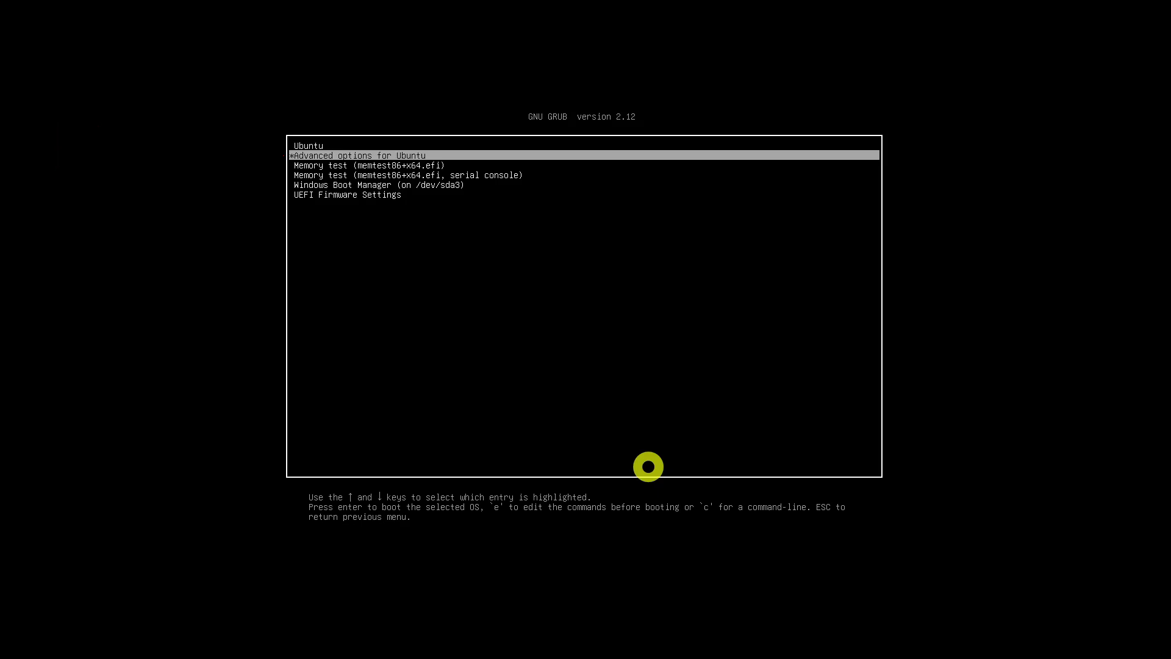
pyautogui.press('Up')
pyautogui.press('Up')
pyautogui.press('Up')
pyautogui.press('Up')
pyautogui.press('Return')
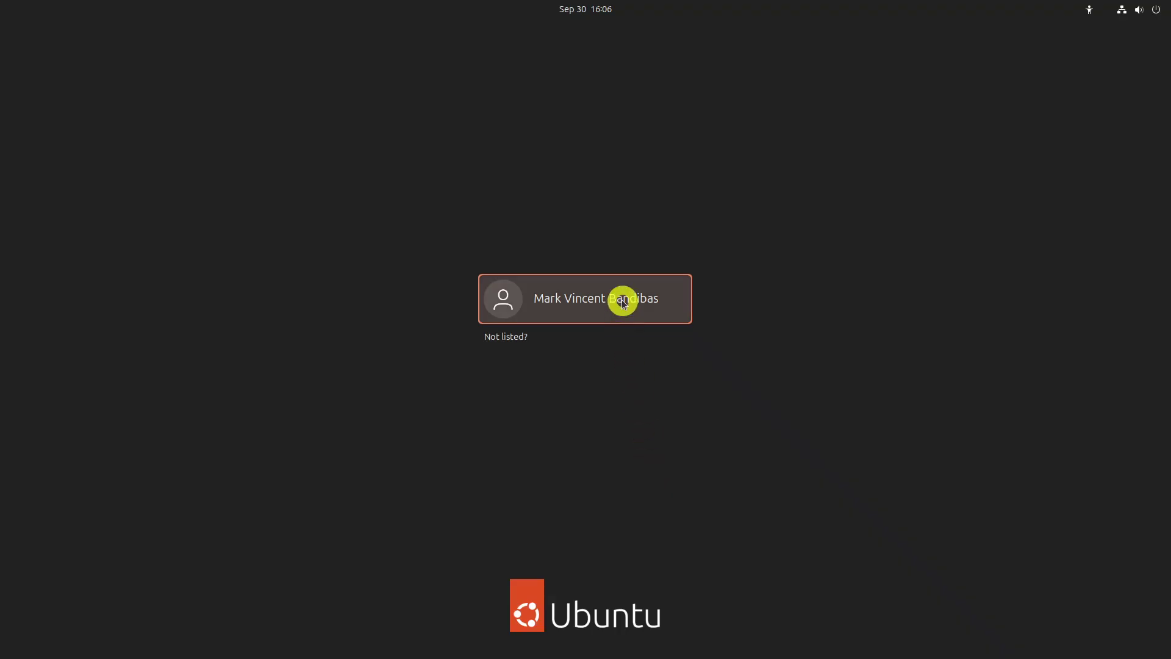
# Log in to the new Ubuntu account with the account password.
pyautogui.click(622, 300)
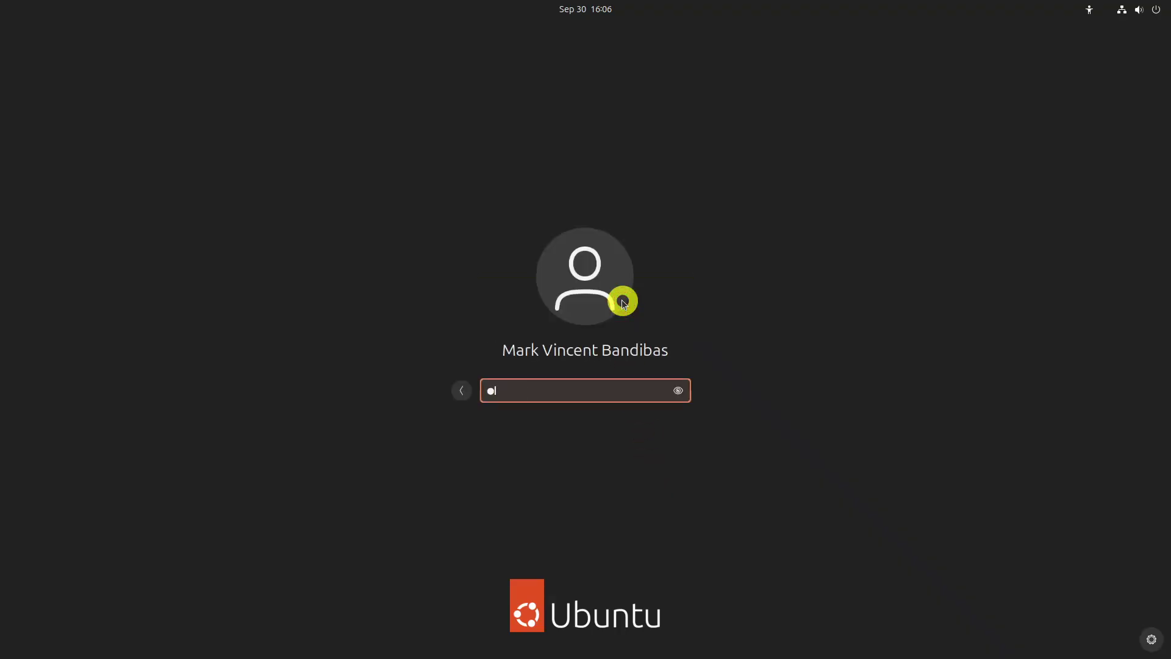
pyautogui.press('Return')
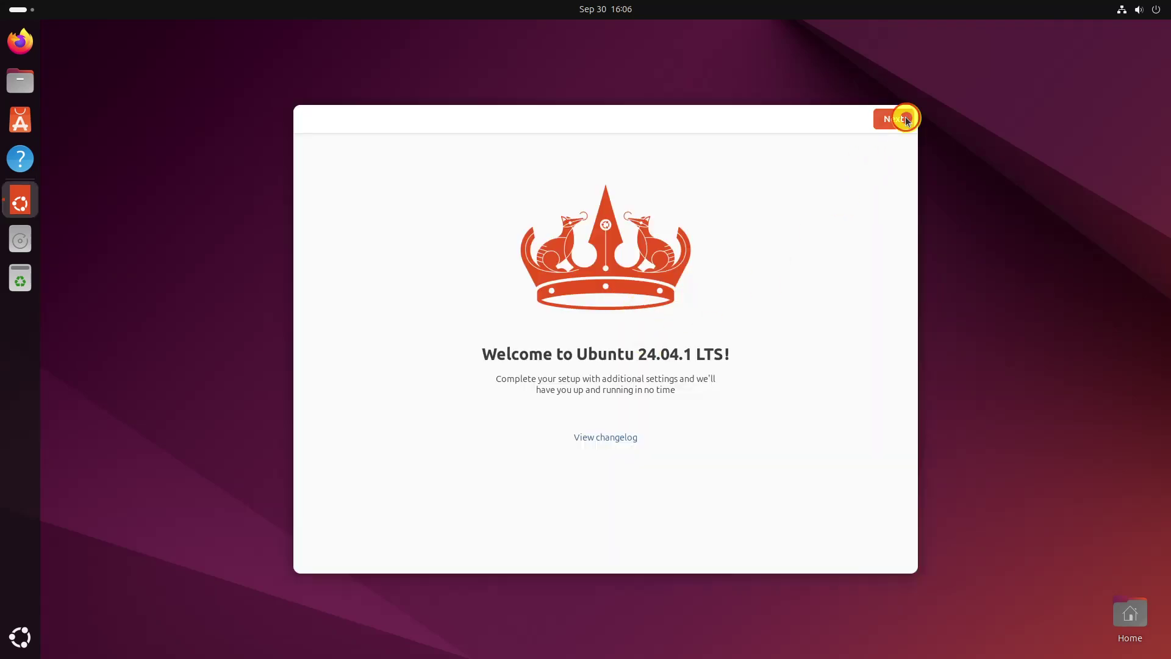
# Complete the Ubuntu welcome setup, choosing not to share system data.
pyautogui.click(906, 119)
pyautogui.click(905, 119)
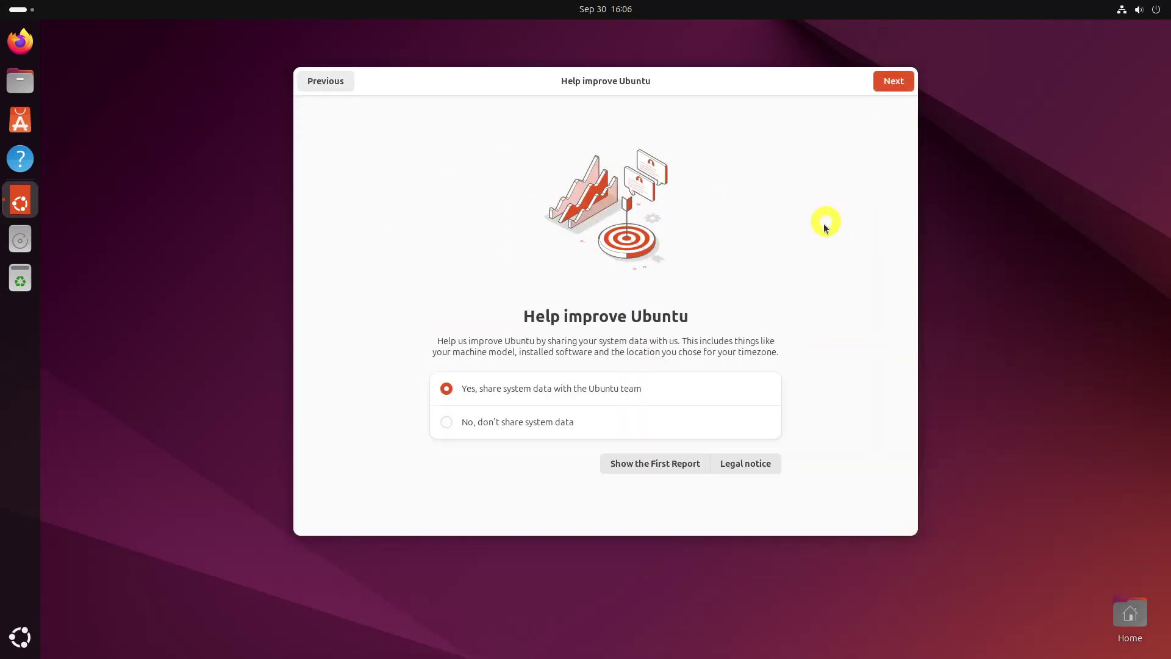
pyautogui.click(539, 419)
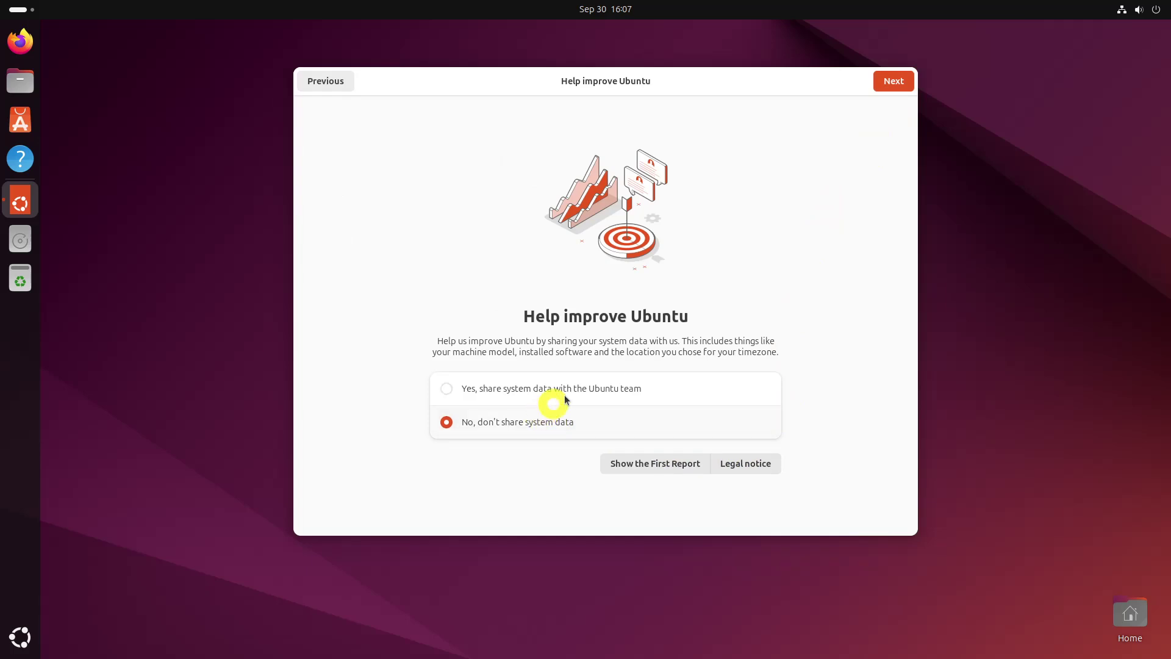
pyautogui.click(894, 82)
pyautogui.click(894, 80)
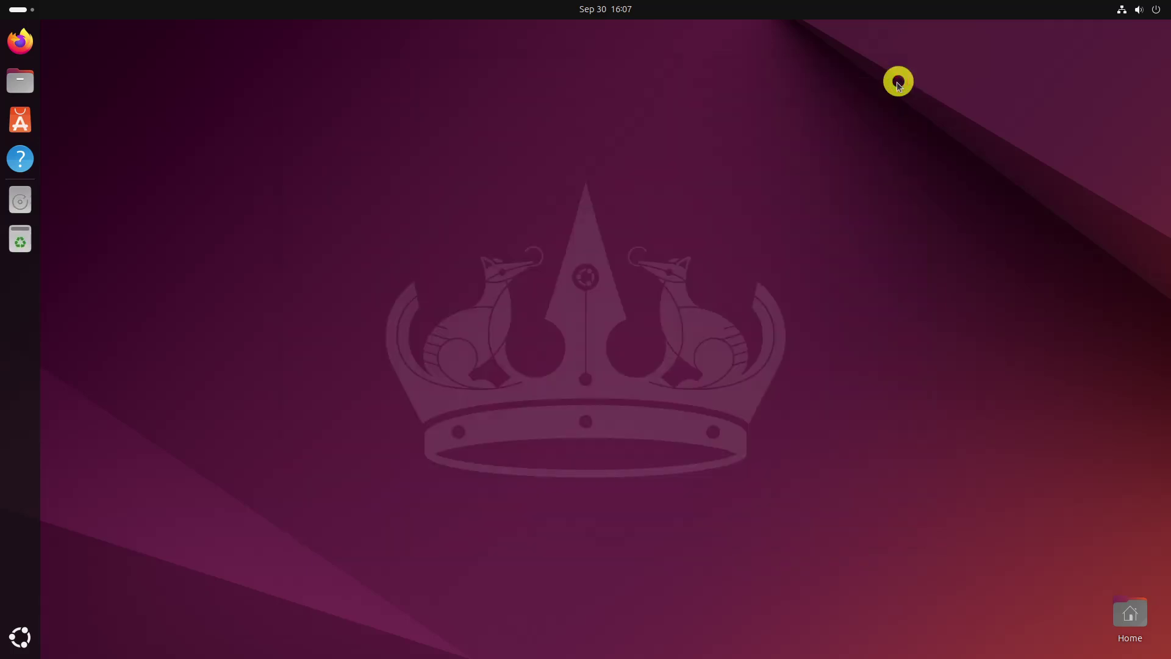
# View the installed applications overview and open the home folder in Files.
pyautogui.click(20, 636)
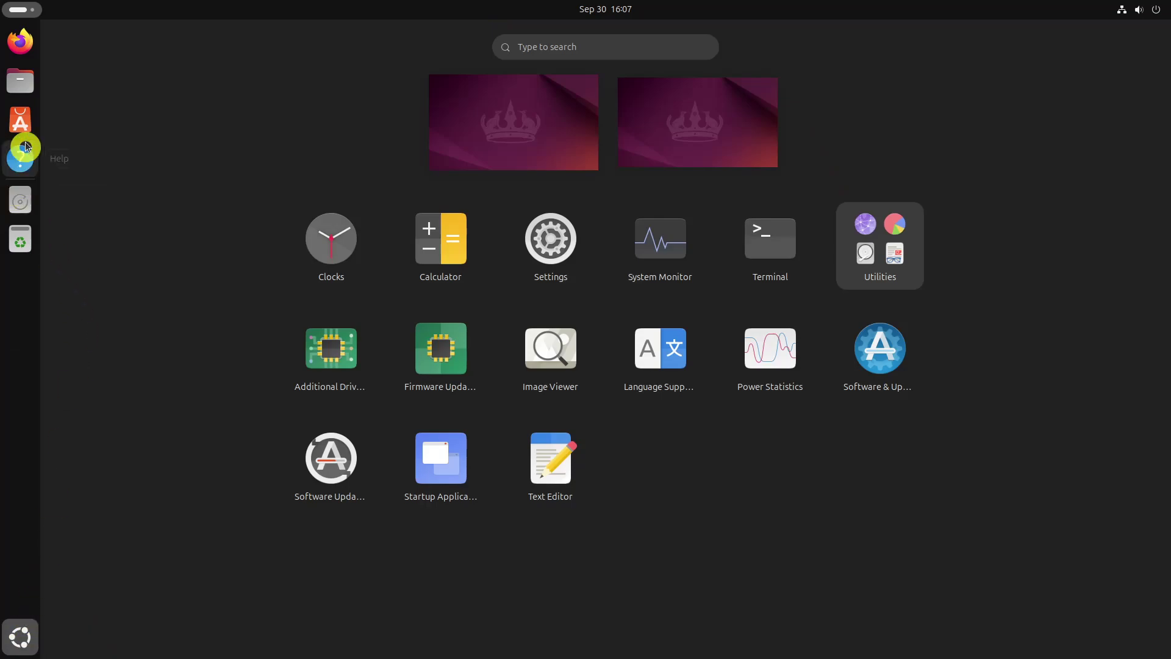
pyautogui.click(24, 85)
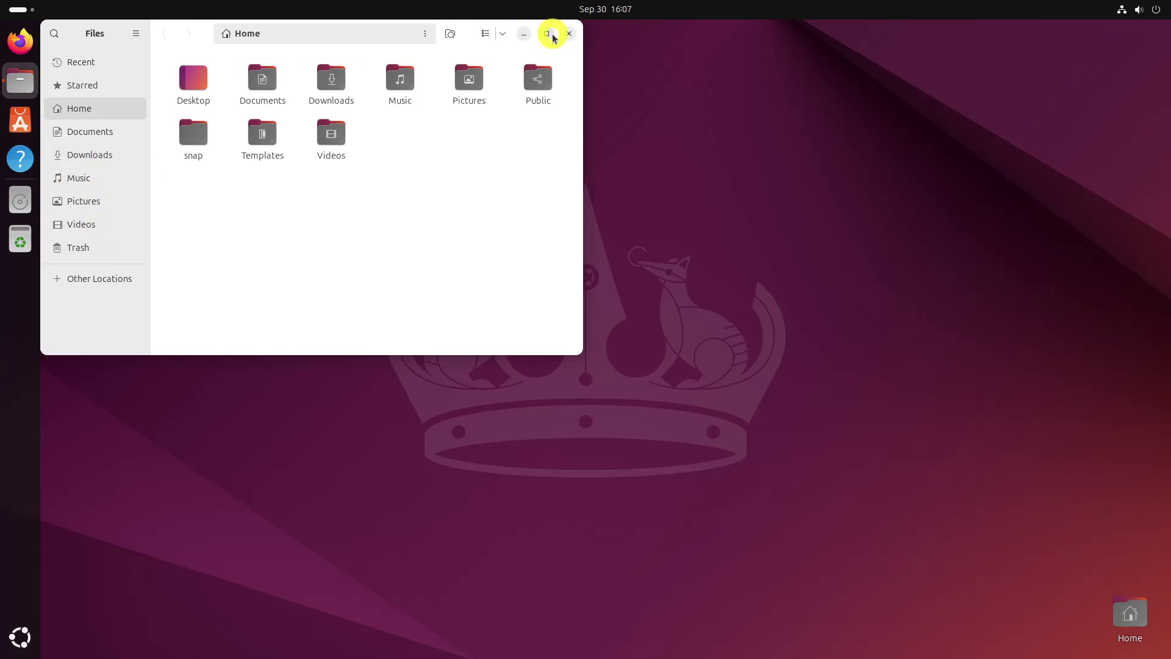
# Close the Files window, and open and dismiss the installed applications overview to return to the empty Ubuntu desktop.
pyautogui.click(569, 34)
pyautogui.click(21, 637)
pyautogui.click(20, 637)
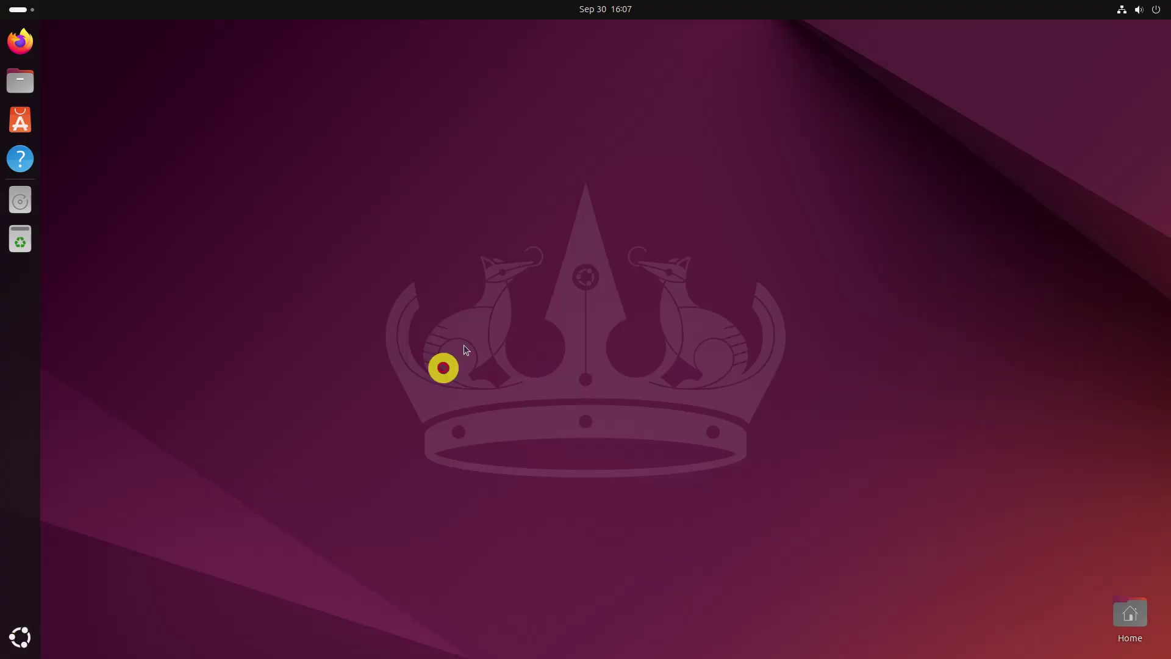
# Restart the computer from the Ubuntu desktop and confirm the immediate restart.
pyautogui.click(1163, 13)
pyautogui.click(1143, 48)
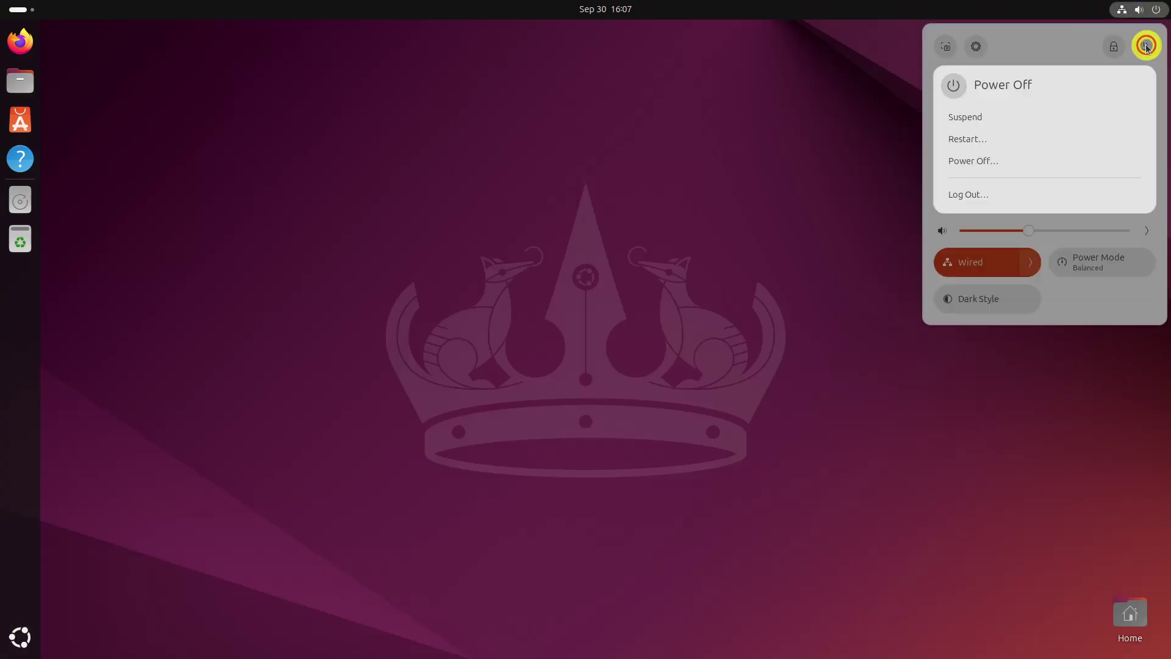
pyautogui.click(1011, 141)
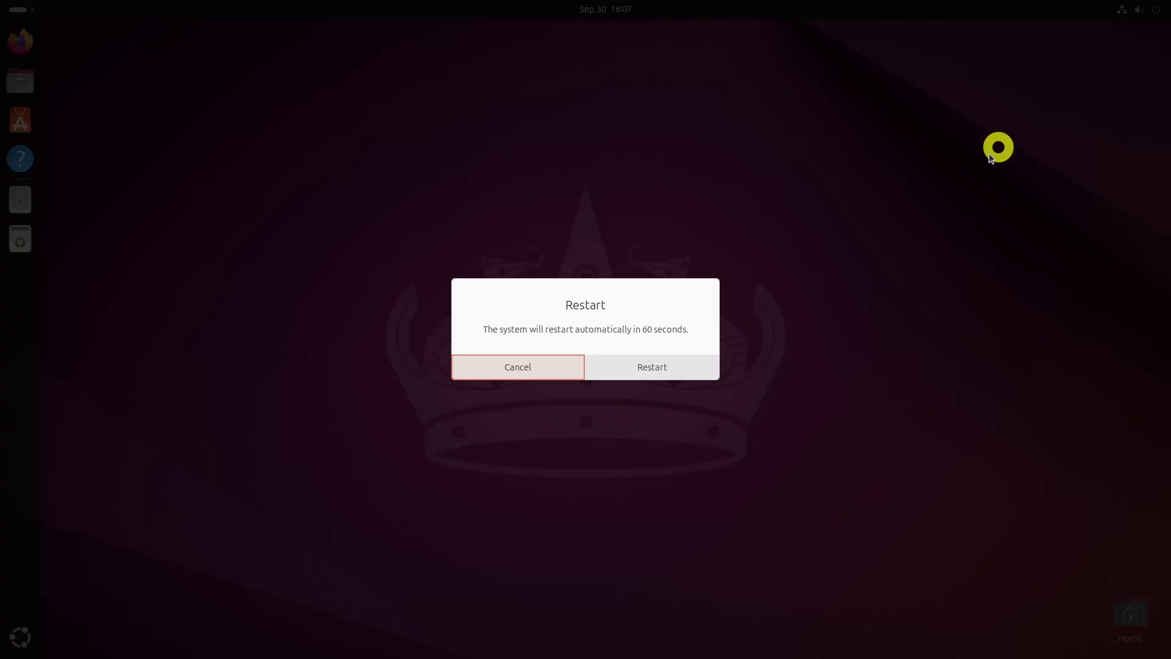
pyautogui.click(661, 368)
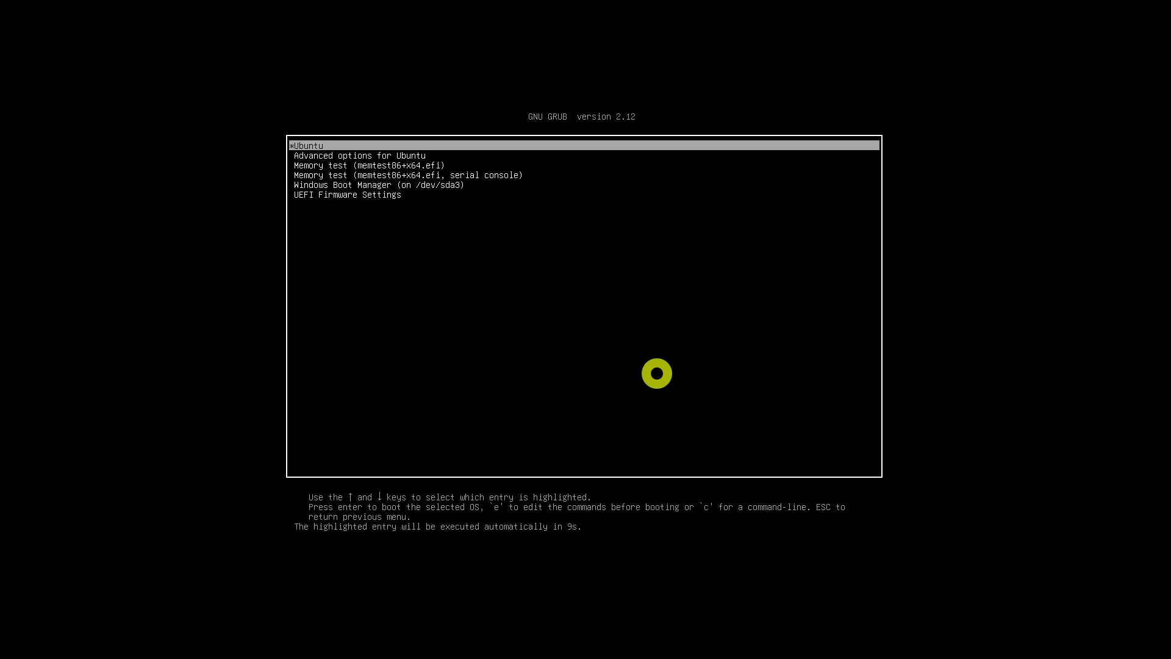
# Boot the Windows Boot Manager (on /dev/sda3) entry from GRUB and sign in to Windows with the account password.
pyautogui.press('Down')
pyautogui.press('Down')
pyautogui.press('Down')
pyautogui.press('Down')
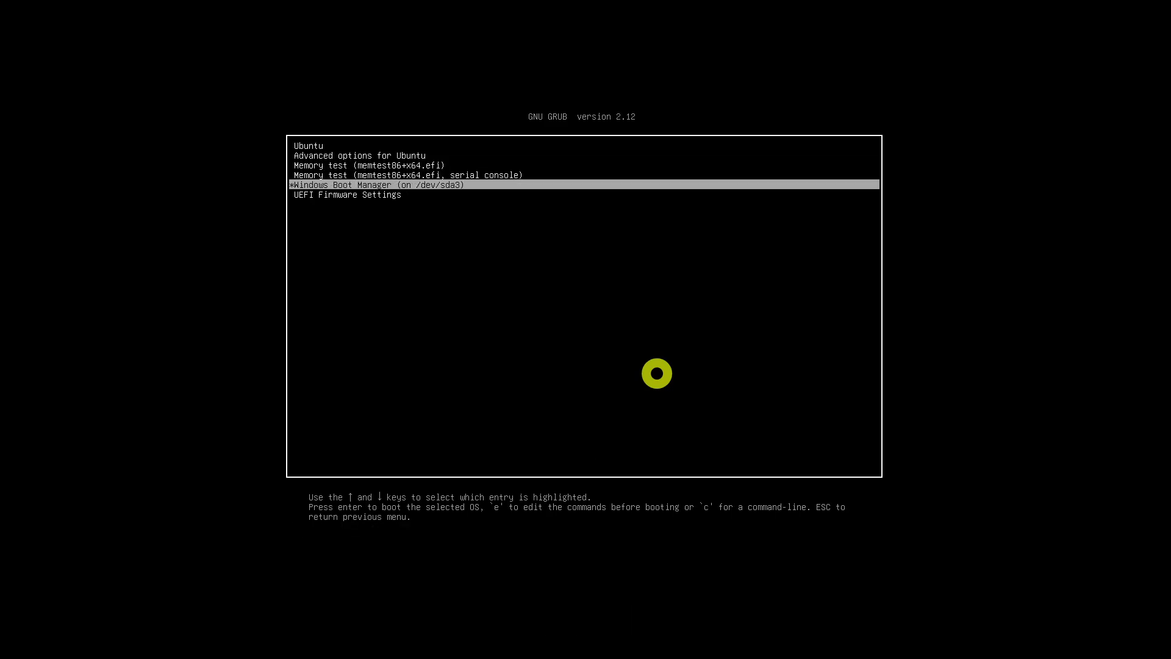
pyautogui.press('Return')
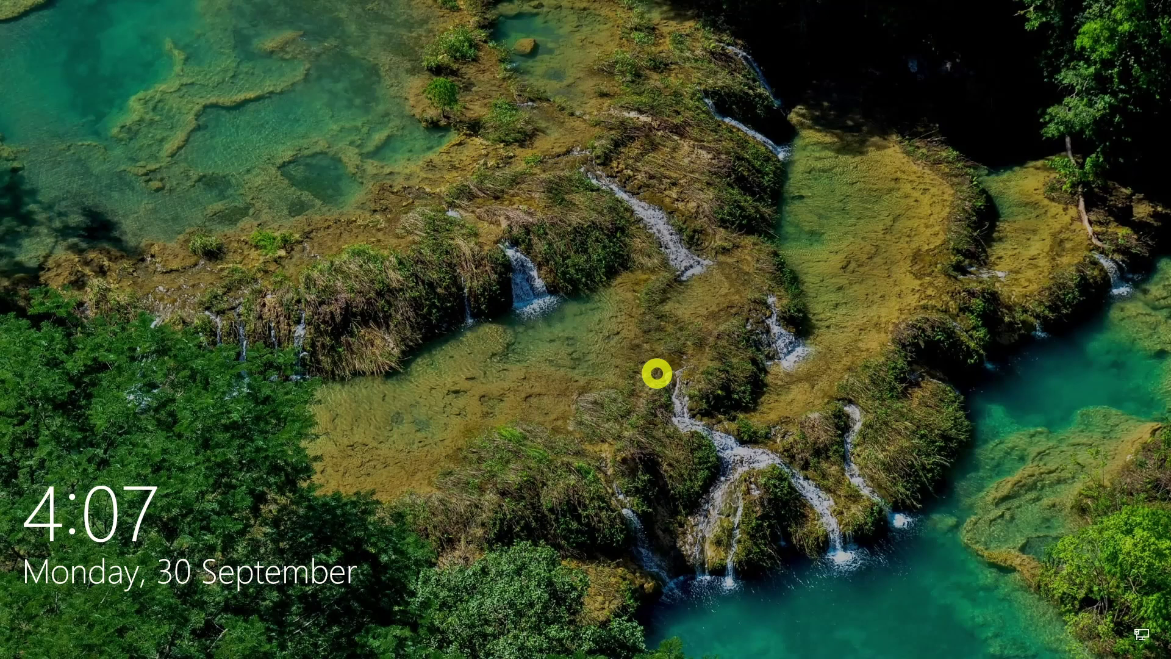
pyautogui.click(657, 373)
pyautogui.write('••••')
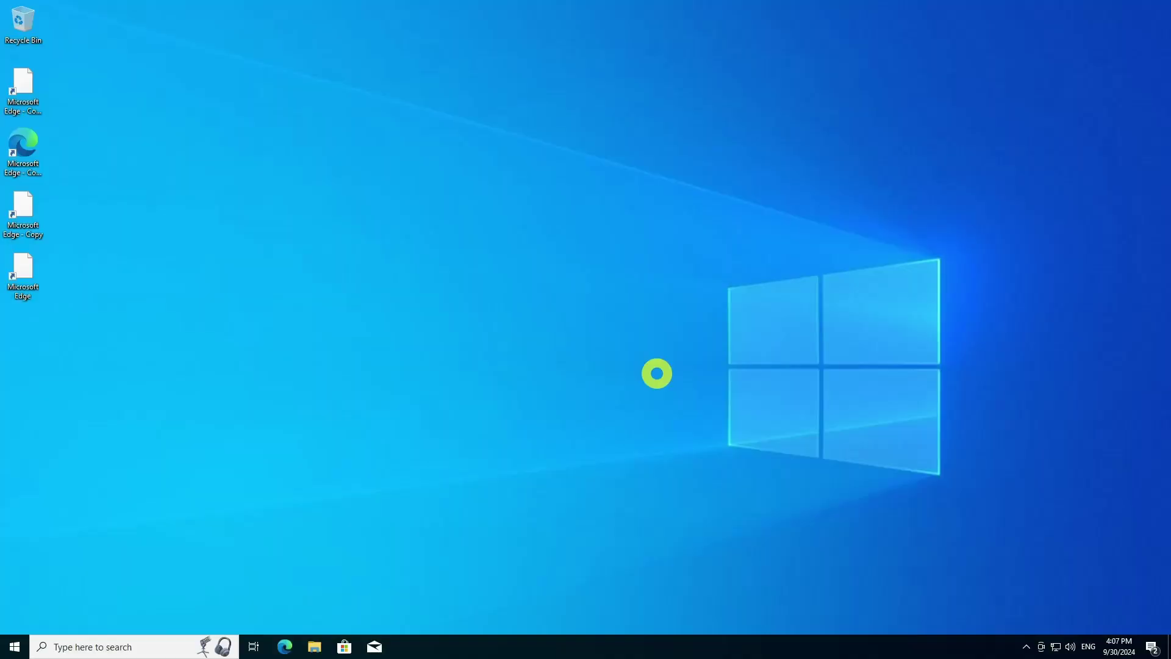